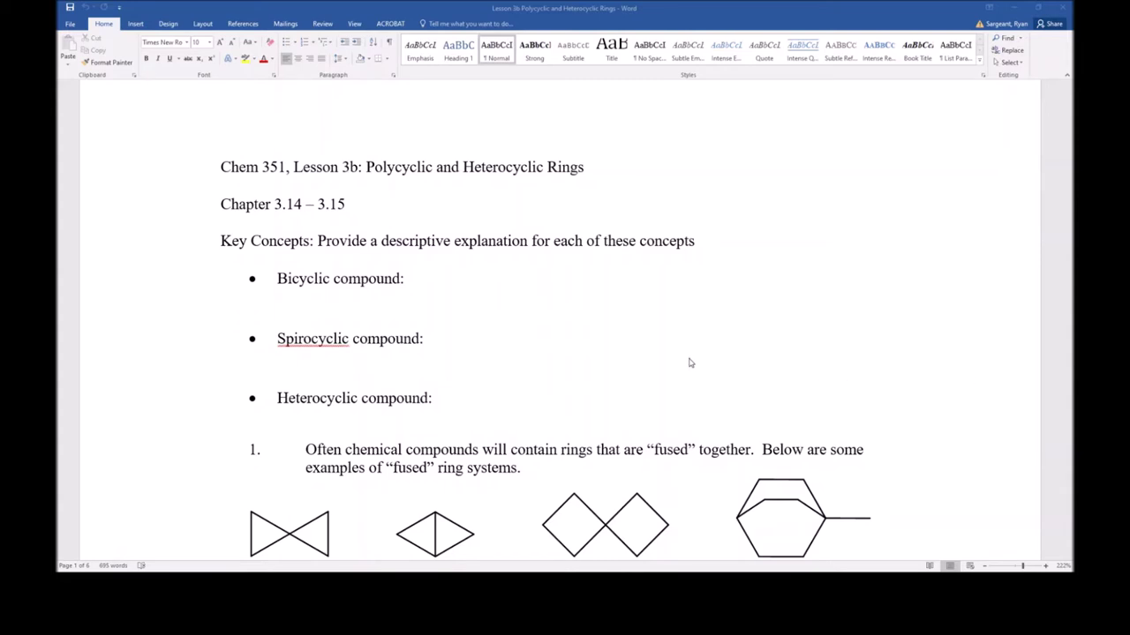
- Copy the four fused-ring structures under question 1 into the blank ChemDraw document
{"action": "scroll", "coordinate": [690, 363], "scroll_direction": "down", "scroll_amount": 4}
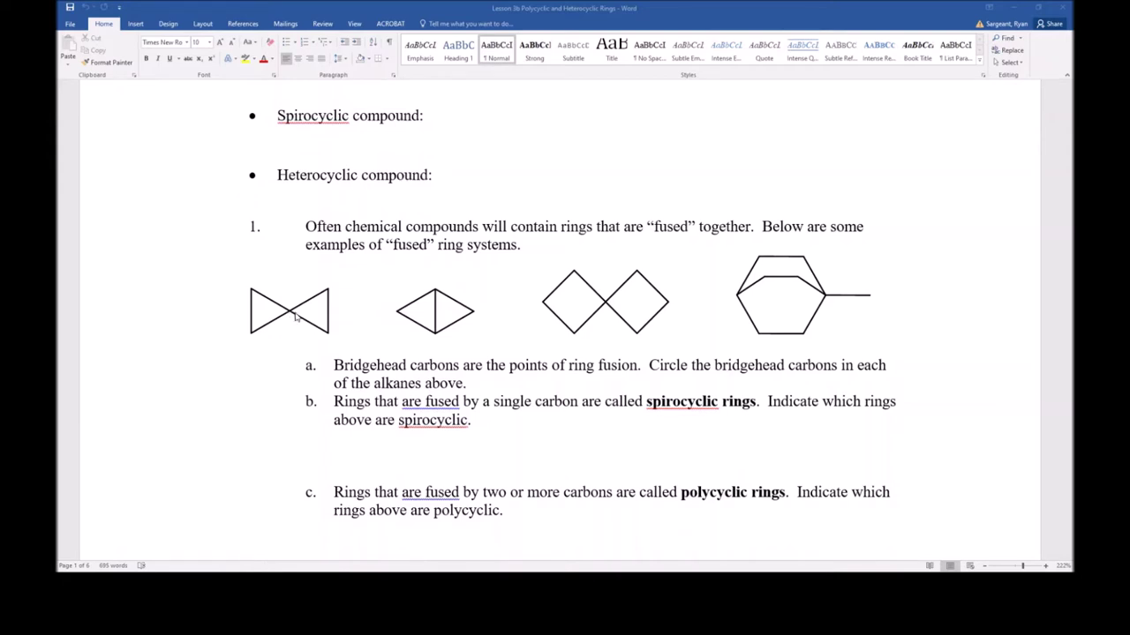
{"action": "left_click", "coordinate": [455, 321]}
{"action": "double_click", "coordinate": [454, 321]}
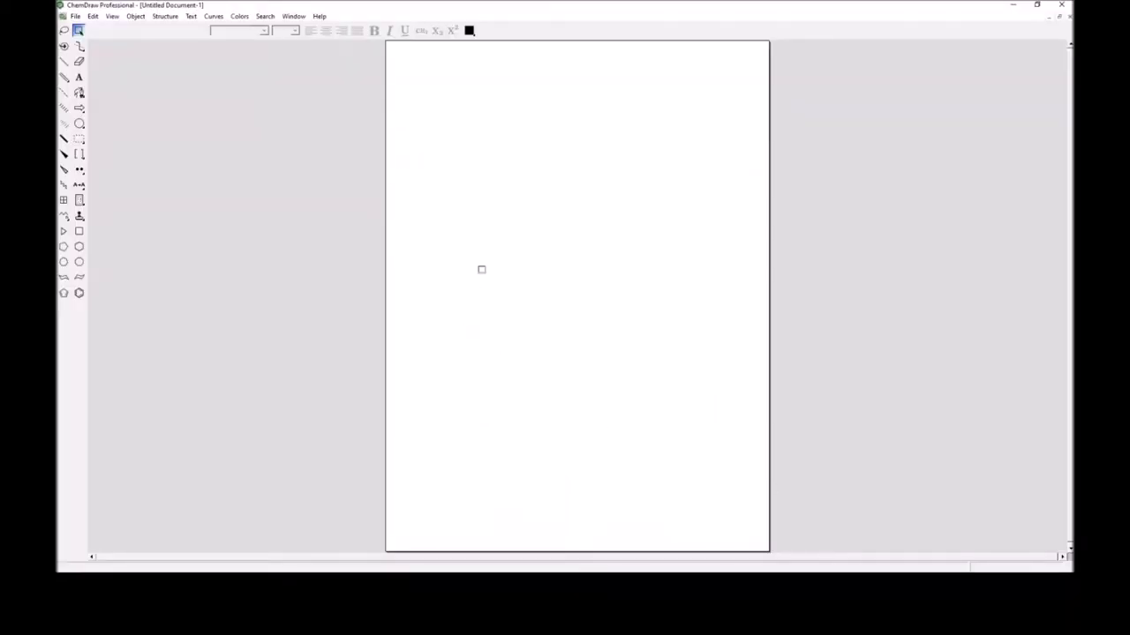
{"action": "key", "text": "ctrl+v"}
{"action": "left_click", "coordinate": [530, 265]}
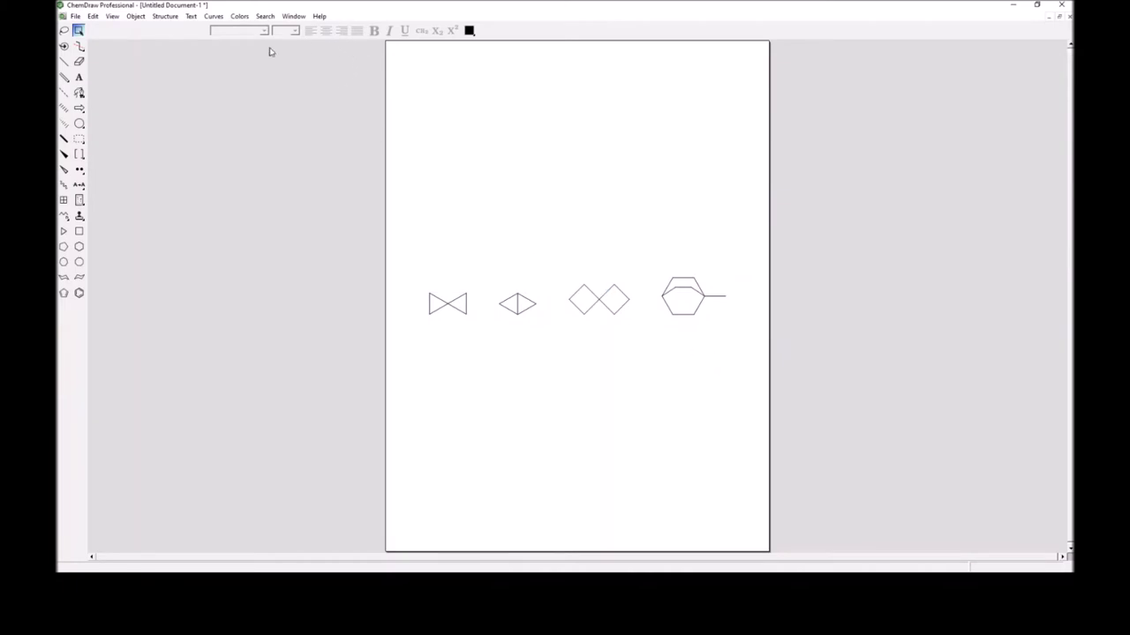
- Draw a small dashed circle around the bridgehead carbon of the bow-tie structure made of two triangles
{"action": "left_click", "coordinate": [78, 139]}
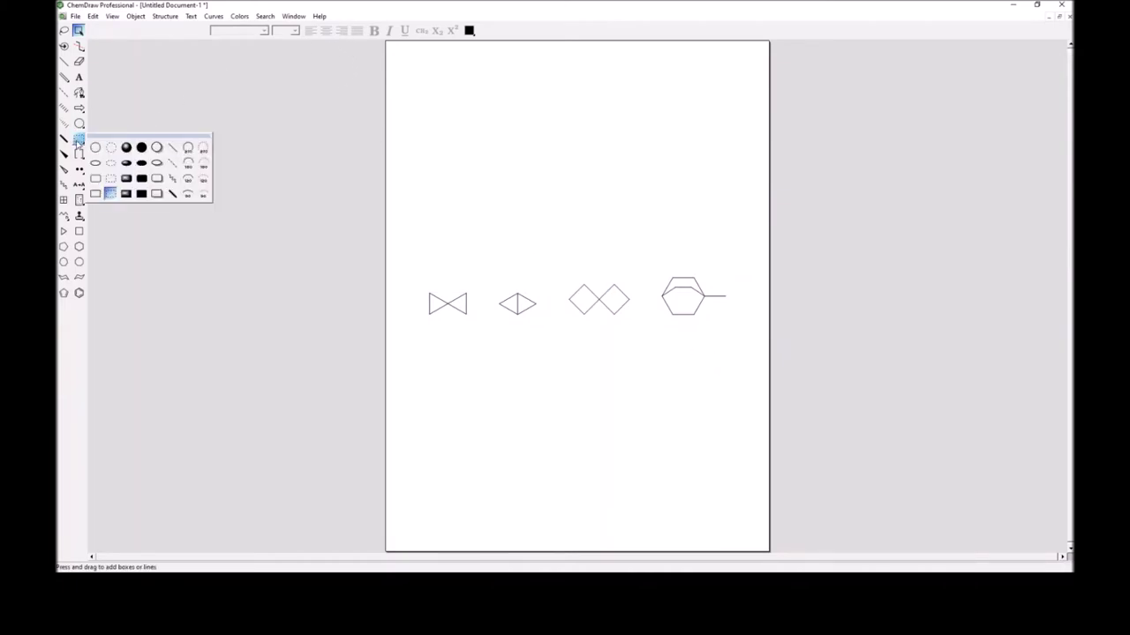
{"action": "left_click", "coordinate": [195, 193]}
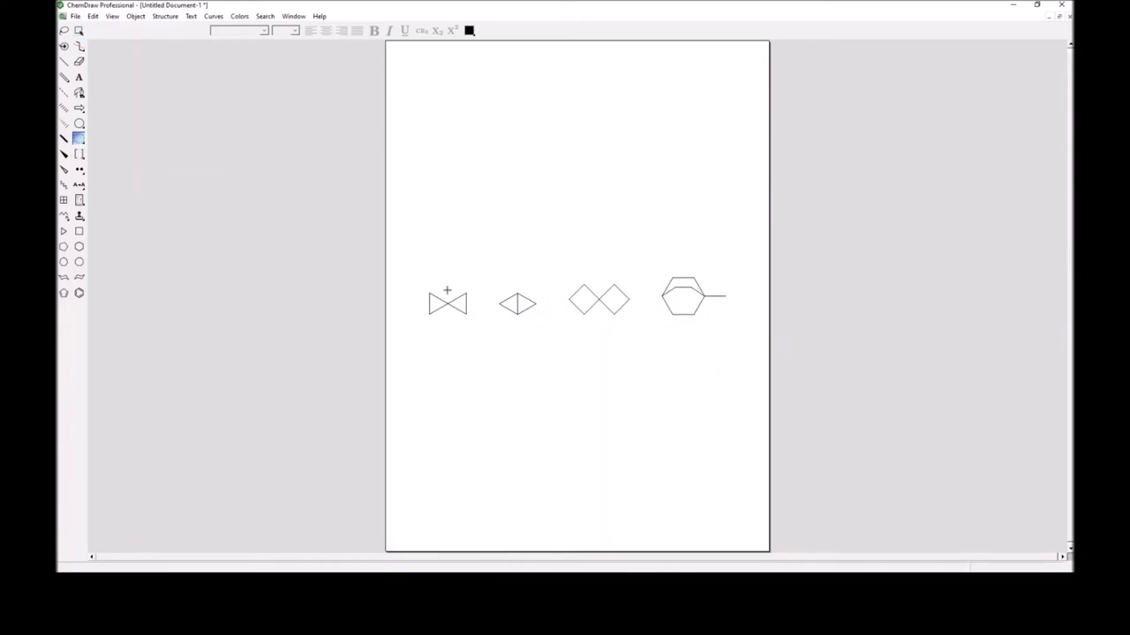
{"action": "left_click_drag", "start_coordinate": [444, 299], "coordinate": [451, 295]}
{"action": "left_click", "coordinate": [78, 30]}
{"action": "left_click_drag", "start_coordinate": [444, 293], "coordinate": [447, 298]}
{"action": "left_click", "coordinate": [448, 303]}
- Place copies of the dashed circle on the bridgehead carbons of the double-square, diamond and methyl-substituted bridged structures
{"action": "left_click_drag", "start_coordinate": [447, 304], "coordinate": [599, 299]}
{"action": "left_click", "coordinate": [594, 300]}
{"action": "left_click", "coordinate": [600, 302]}
{"action": "left_click_drag", "start_coordinate": [601, 315], "coordinate": [604, 321]}
{"action": "left_click", "coordinate": [516, 317]}
{"action": "left_click", "coordinate": [529, 285]}
{"action": "left_click_drag", "start_coordinate": [524, 294], "coordinate": [519, 291]}
{"action": "left_click_drag", "start_coordinate": [684, 292], "coordinate": [662, 301]}
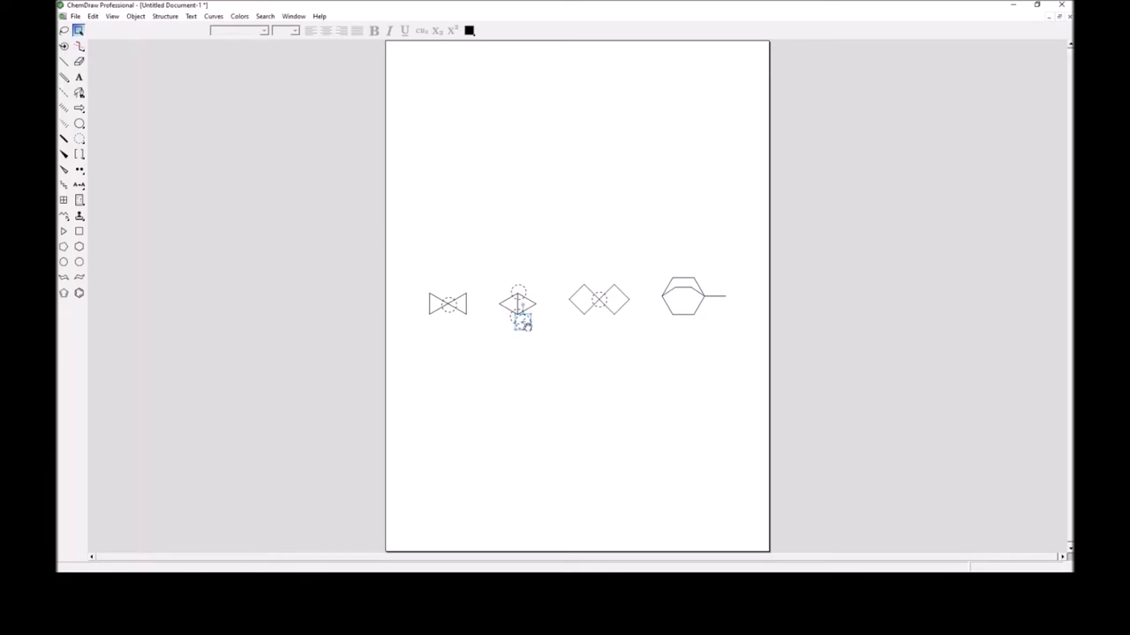
{"action": "left_click", "coordinate": [663, 297]}
- Copy all the circled structures and replace the original question 1 drawing in the Word worksheet with them
{"action": "left_click_drag", "start_coordinate": [404, 255], "coordinate": [752, 348]}
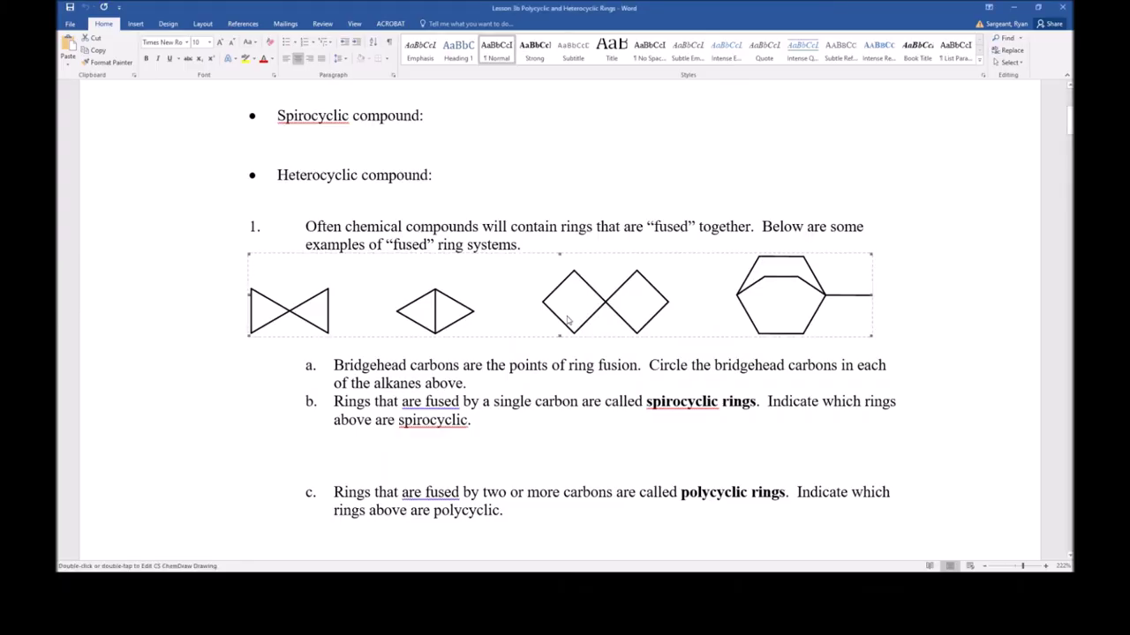
{"action": "key", "text": "Delete"}
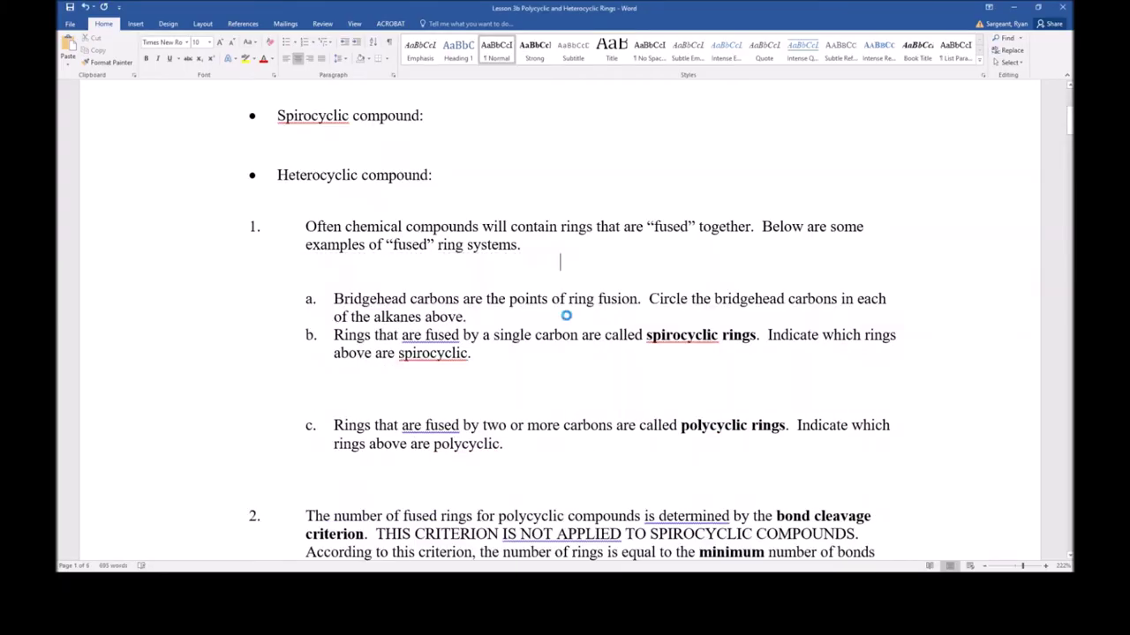
{"action": "key", "text": "ctrl+v"}
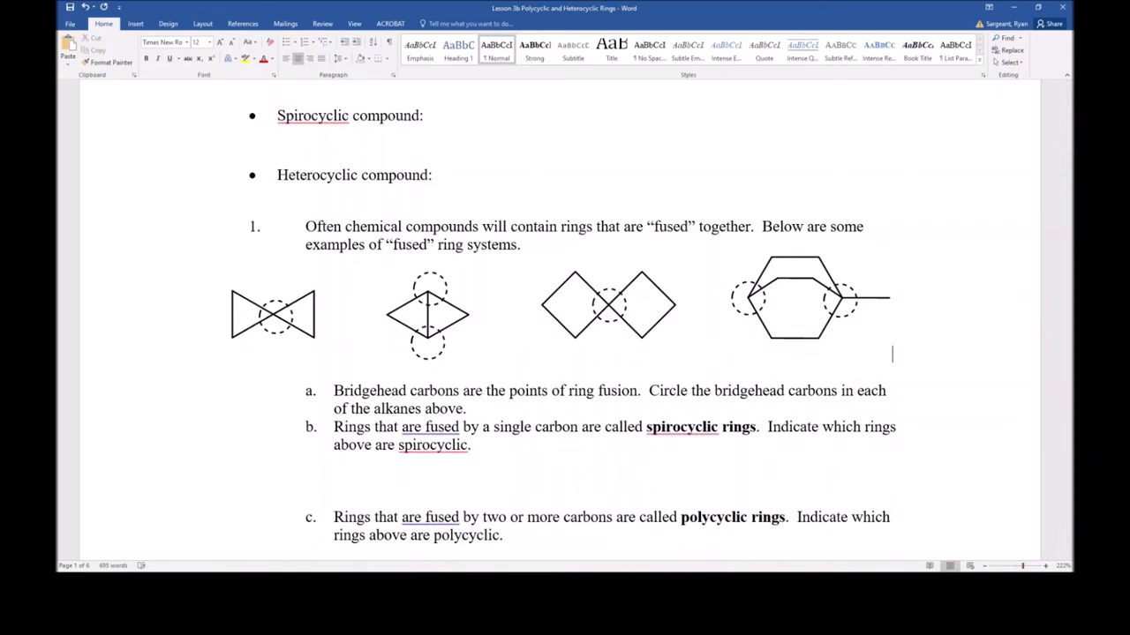
{"action": "scroll", "coordinate": [565, 327], "scroll_direction": "down", "scroll_amount": 2}
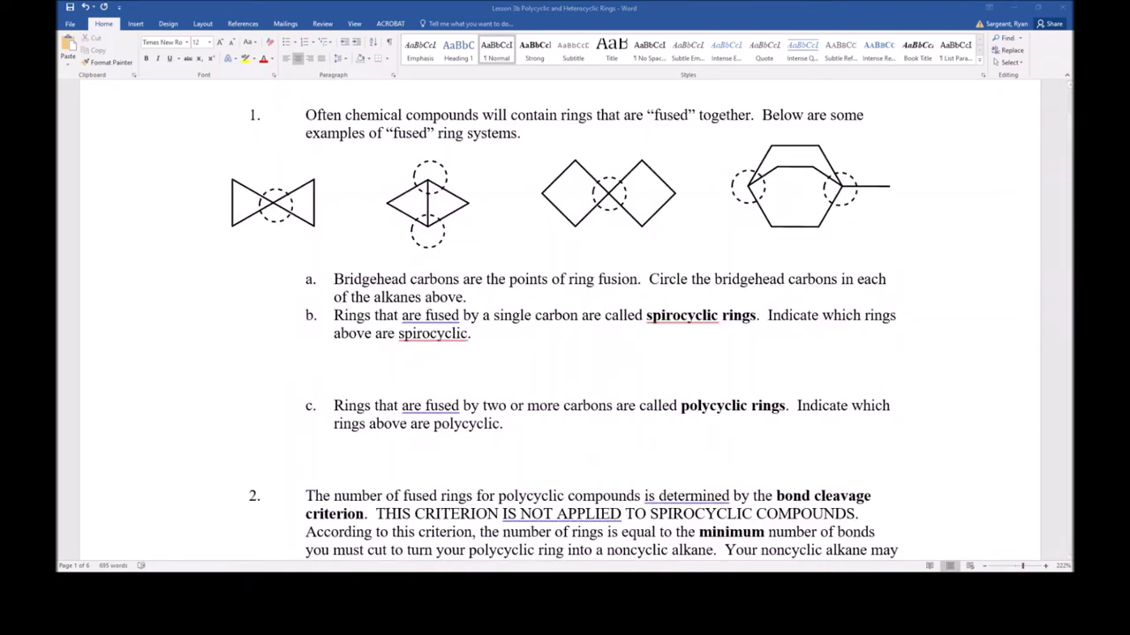
- Switch to ChemDraw and regroup the structures, moving the two spirocyclic rings side by side and the two polycyclic ones together elsewhere
{"action": "key", "text": "alt+Tab"}
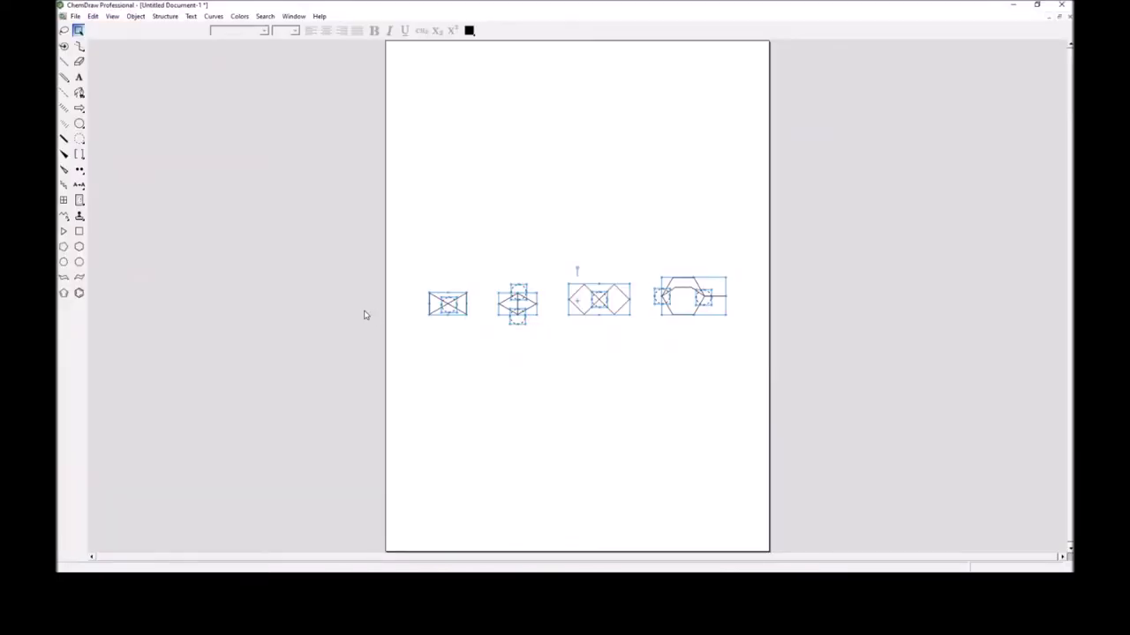
{"action": "left_click", "coordinate": [547, 393]}
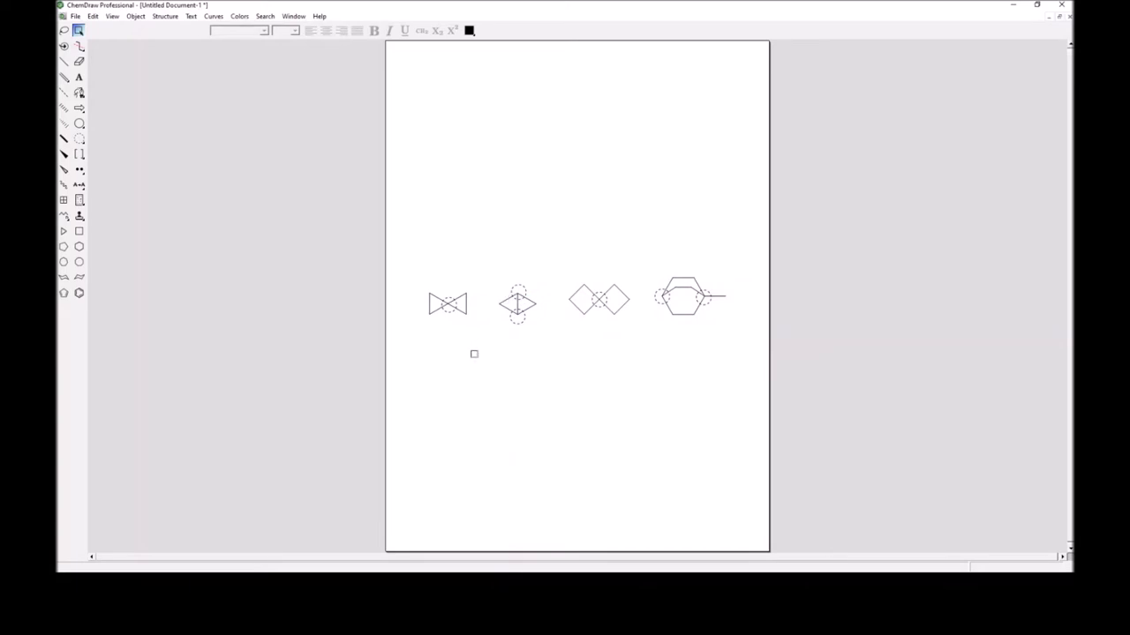
{"action": "left_click_drag", "start_coordinate": [552, 354], "coordinate": [492, 266]}
{"action": "mouse_move", "coordinate": [519, 302]}
{"action": "left_mouse_down"}
{"action": "mouse_move", "coordinate": [547, 323]}
{"action": "mouse_move", "coordinate": [703, 345]}
{"action": "mouse_move", "coordinate": [552, 275]}
{"action": "mouse_move", "coordinate": [529, 302]}
{"action": "mouse_move", "coordinate": [497, 302]}
{"action": "left_mouse_up"}
{"action": "left_click_drag", "start_coordinate": [637, 262], "coordinate": [743, 322]}
{"action": "left_click_drag", "start_coordinate": [683, 289], "coordinate": [418, 275]}
{"action": "left_click", "coordinate": [658, 281]}
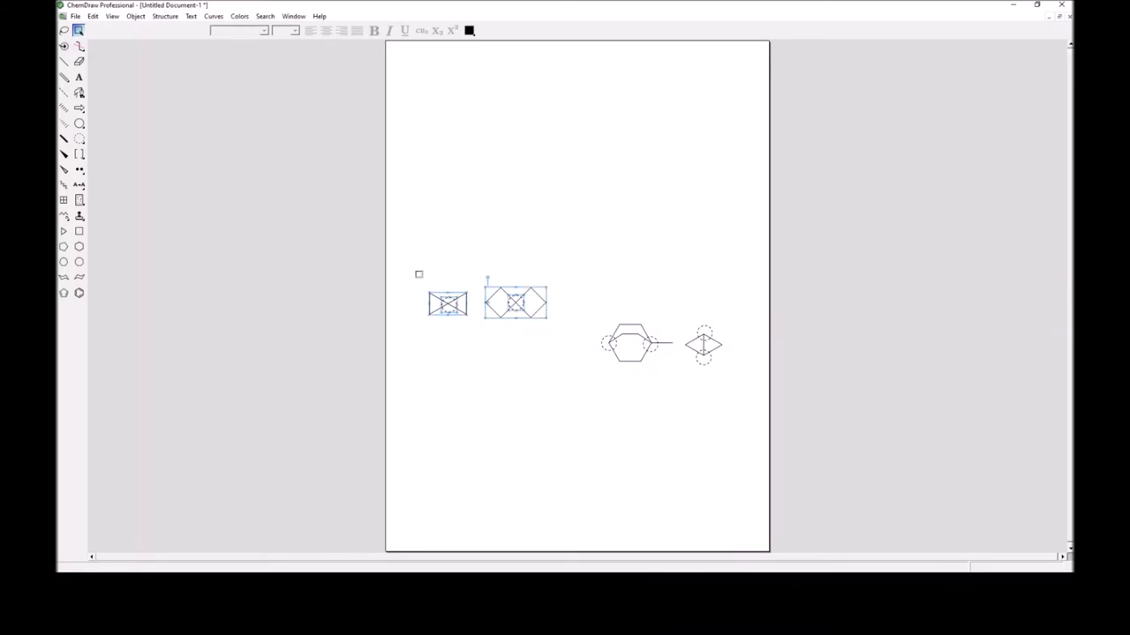
- Paste the two spirocyclic structures below question 1b in the Word worksheet and center them
{"action": "left_click", "coordinate": [1013, 5]}
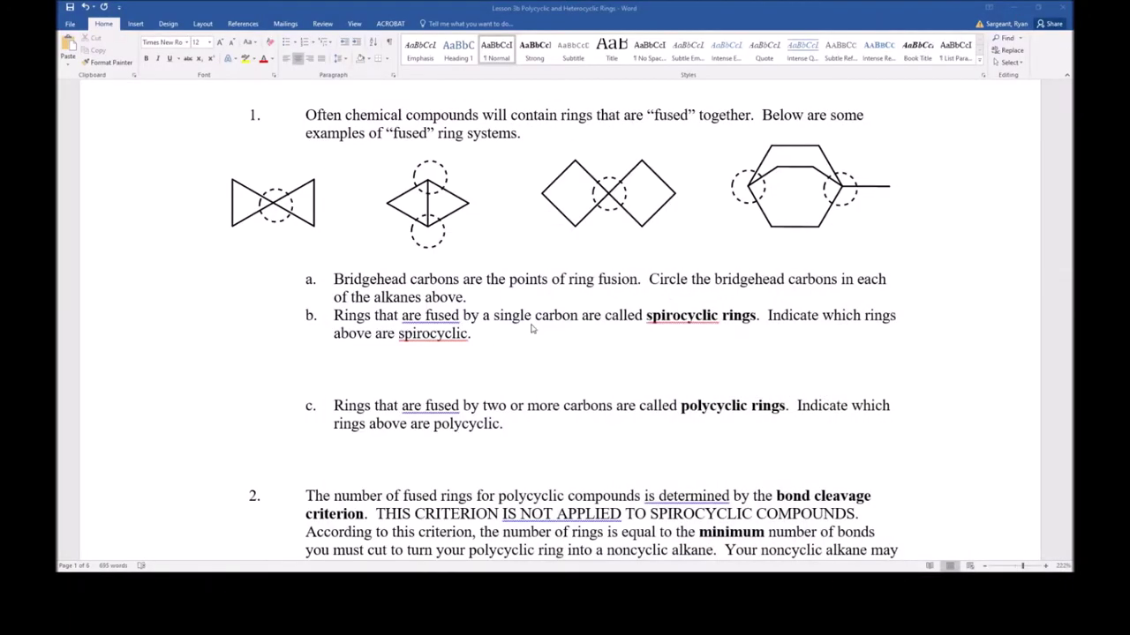
{"action": "left_click", "coordinate": [399, 364]}
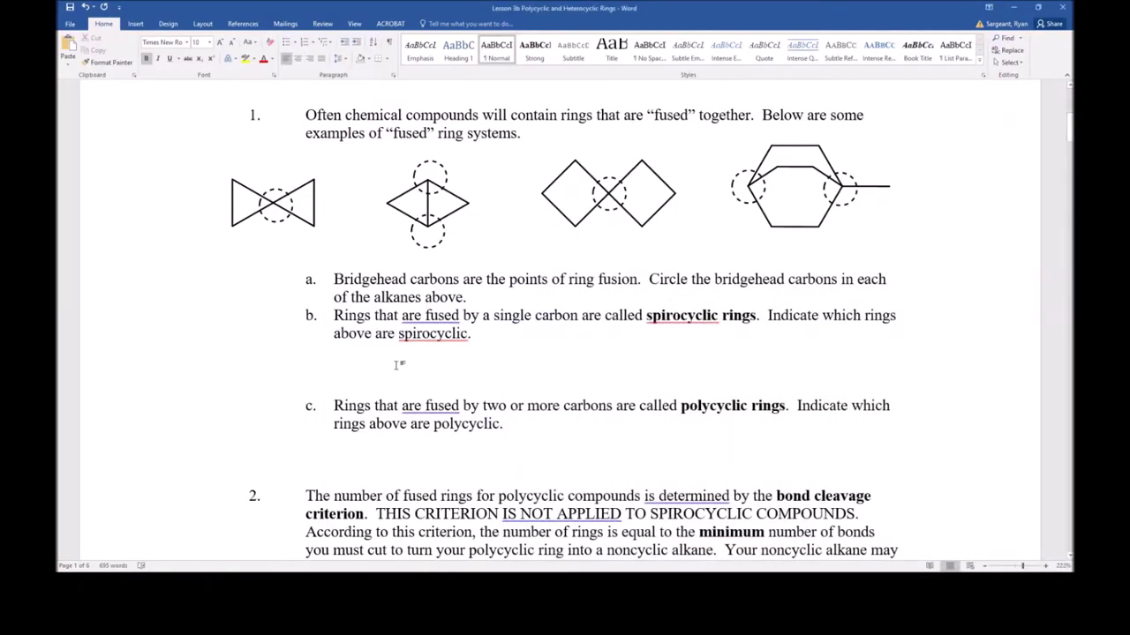
{"action": "key", "text": "ctrl+v"}
{"action": "left_click", "coordinate": [438, 385]}
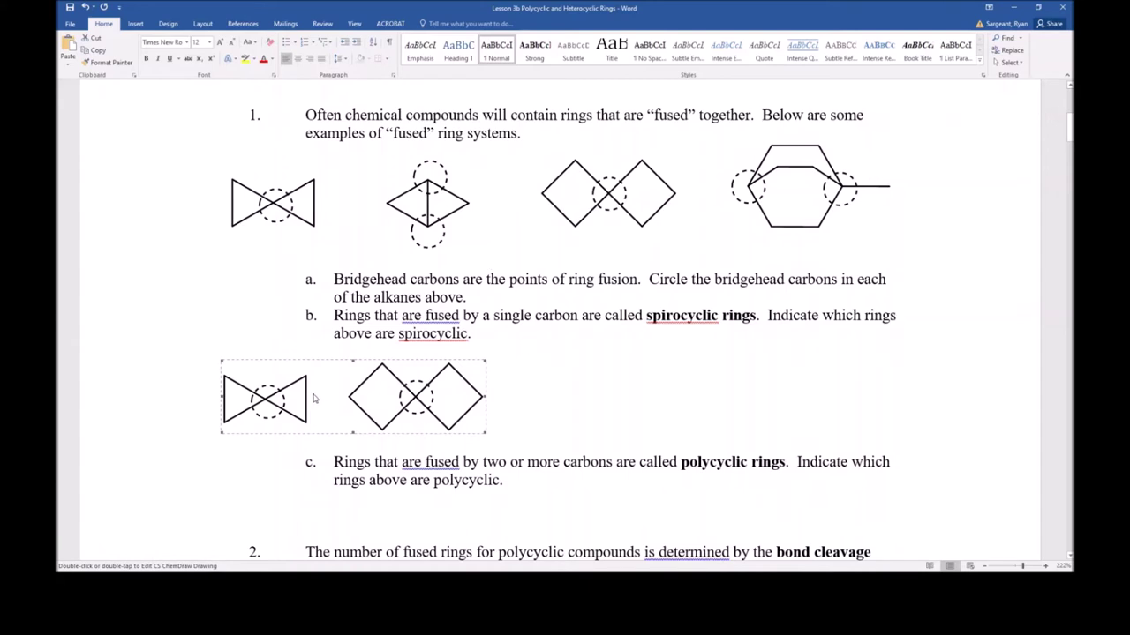
{"action": "left_click", "coordinate": [298, 59]}
{"action": "left_click", "coordinate": [292, 441]}
{"action": "scroll", "coordinate": [592, 438], "scroll_direction": "down", "scroll_amount": 3}
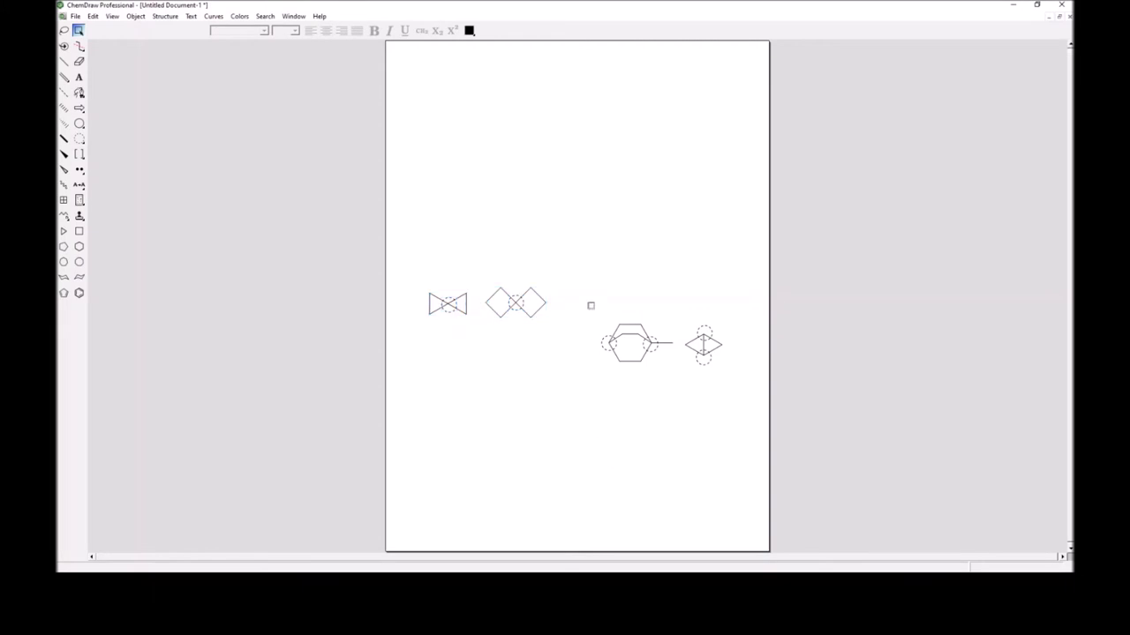
- Copy the two polycyclic structures from ChemDraw, paste them below question 1c in the Word worksheet and center them
{"action": "left_click_drag", "start_coordinate": [590, 305], "coordinate": [755, 421]}
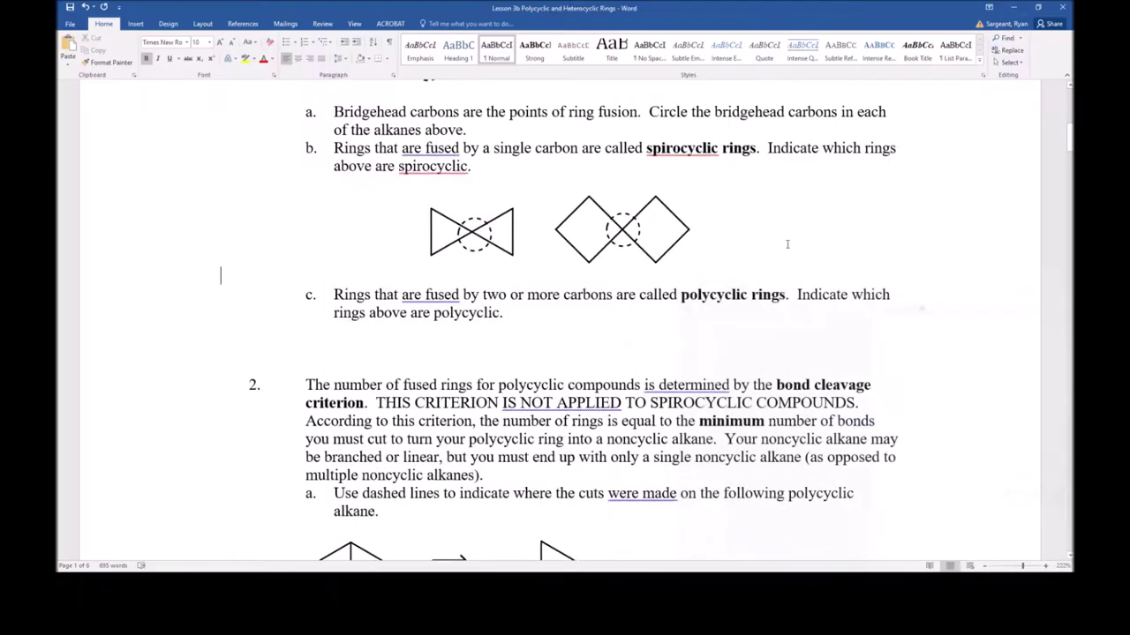
{"action": "left_click", "coordinate": [1012, 5]}
{"action": "left_click", "coordinate": [500, 341]}
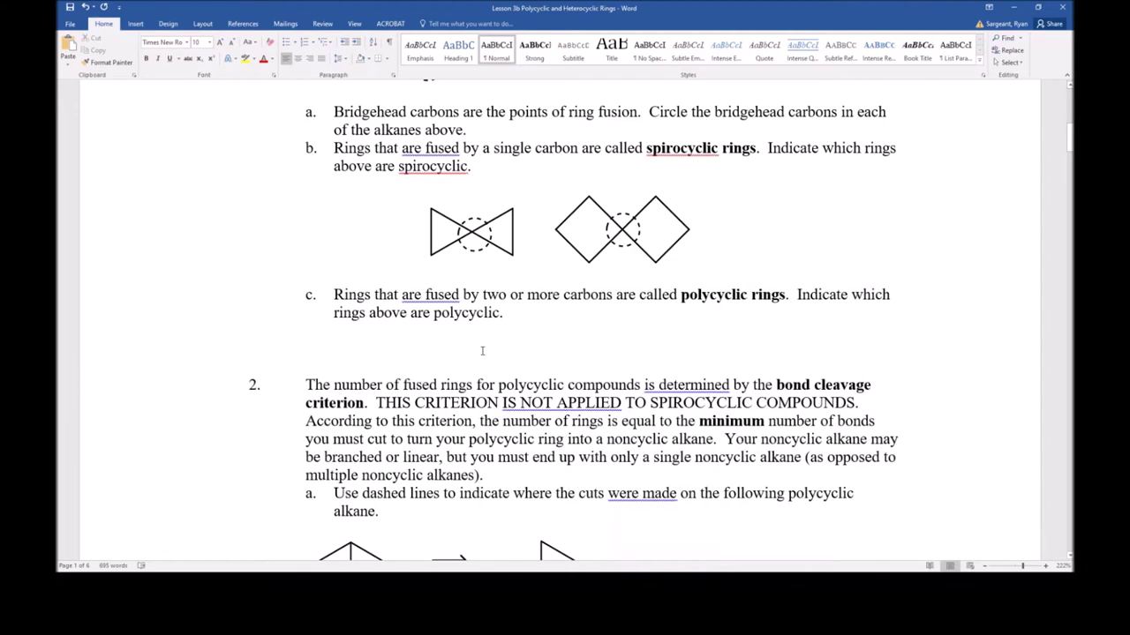
{"action": "key", "text": "Return"}
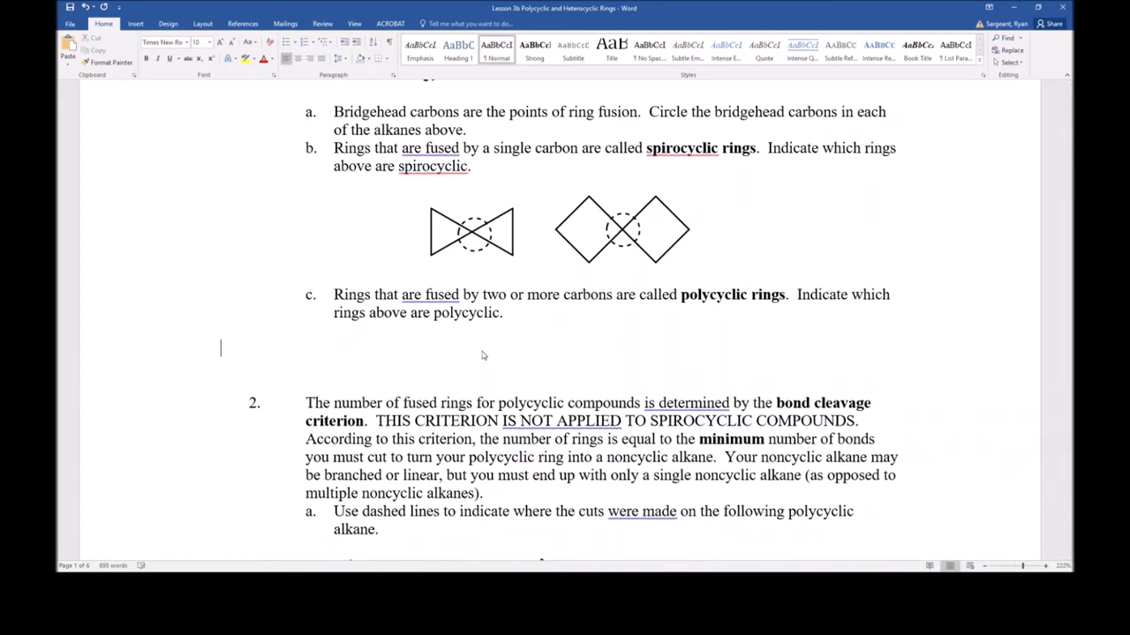
{"action": "key", "text": "ctrl+v"}
{"action": "left_click", "coordinate": [417, 353]}
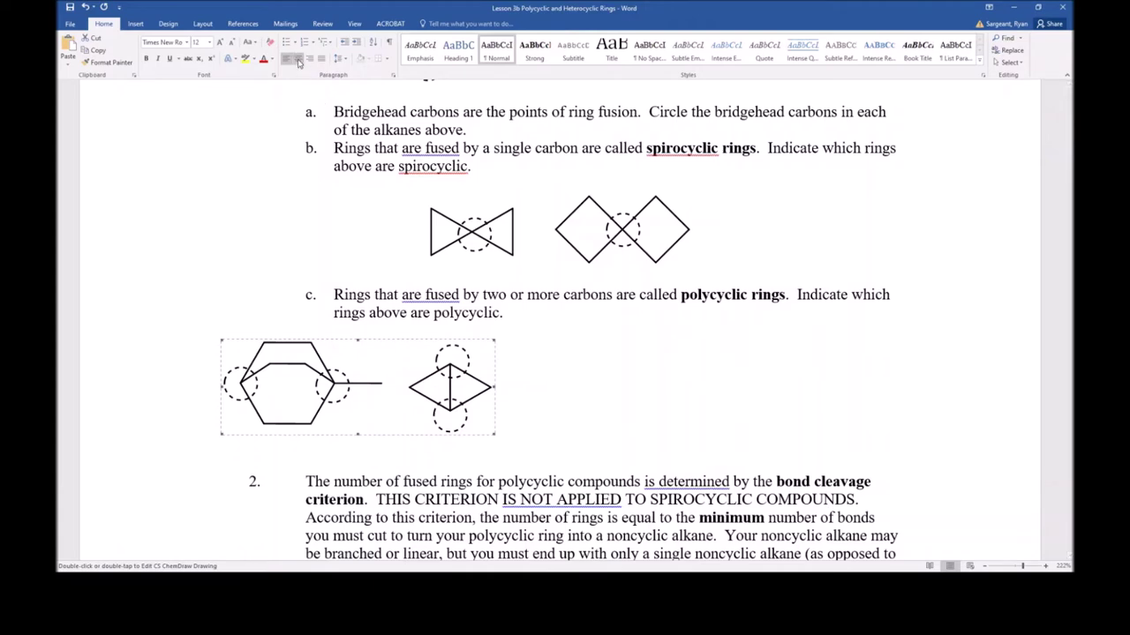
{"action": "left_click", "coordinate": [297, 59]}
{"action": "left_click", "coordinate": [782, 382]}
- Define "Spirocyclic compound" under Key Concepts as "Compound where two rings share a single bridgehead position."
{"action": "scroll", "coordinate": [788, 384], "scroll_direction": "up", "scroll_amount": 3}
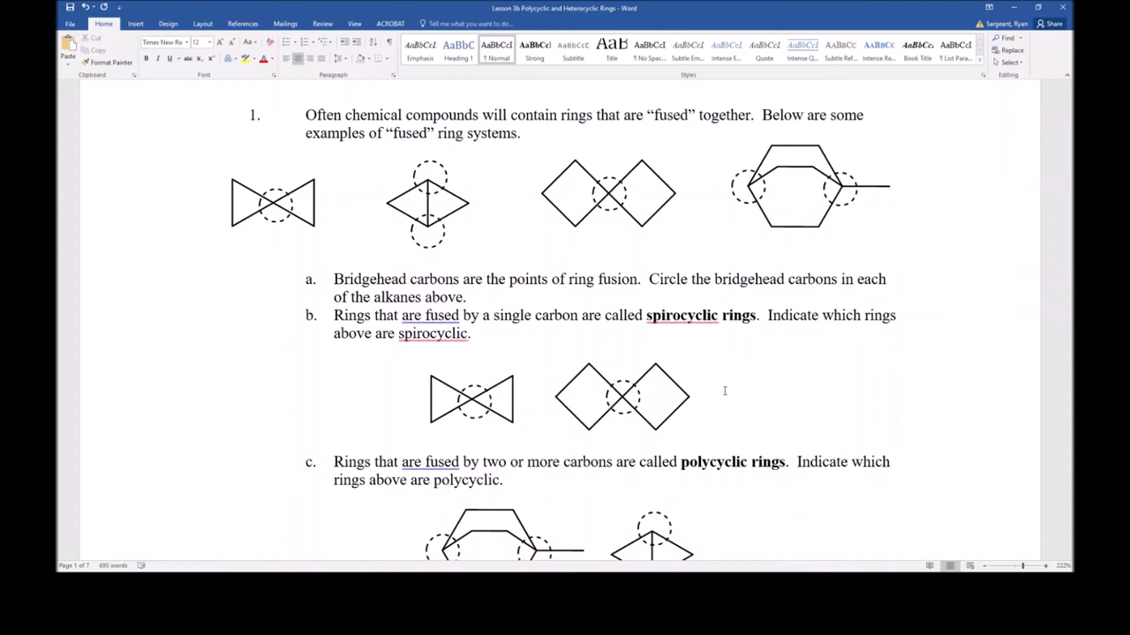
{"action": "scroll", "coordinate": [696, 407], "scroll_direction": "down", "scroll_amount": 1}
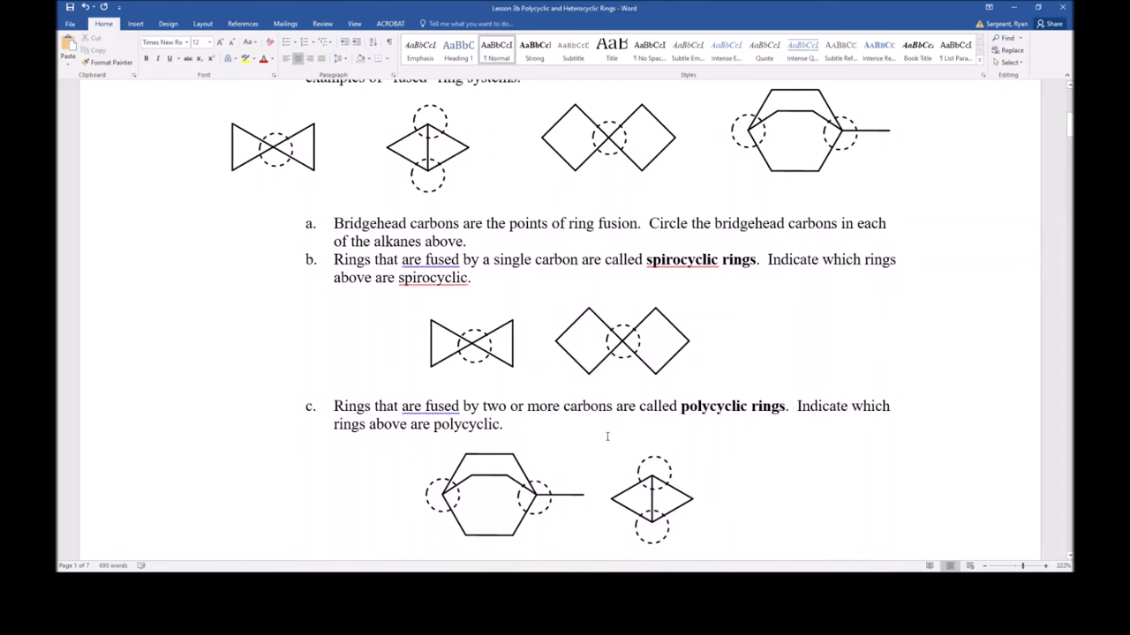
{"action": "scroll", "coordinate": [607, 433], "scroll_direction": "up", "scroll_amount": 6}
{"action": "scroll", "coordinate": [617, 438], "scroll_direction": "up", "scroll_amount": 1}
{"action": "left_click", "coordinate": [425, 278]}
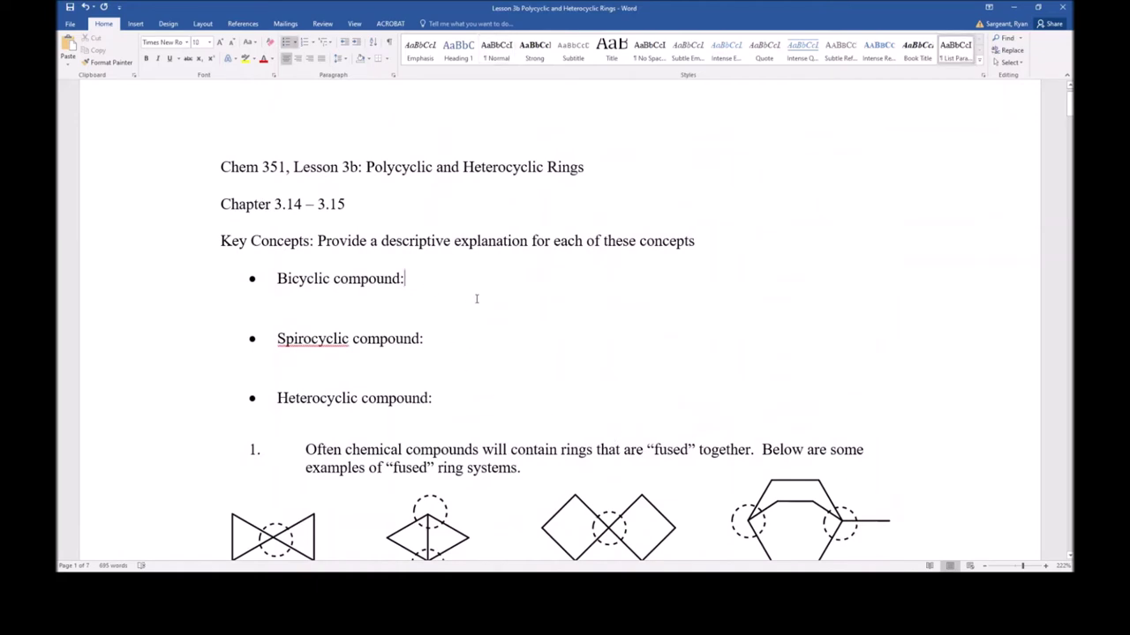
{"action": "left_click", "coordinate": [469, 341]}
{"action": "type", "text": "hj"}
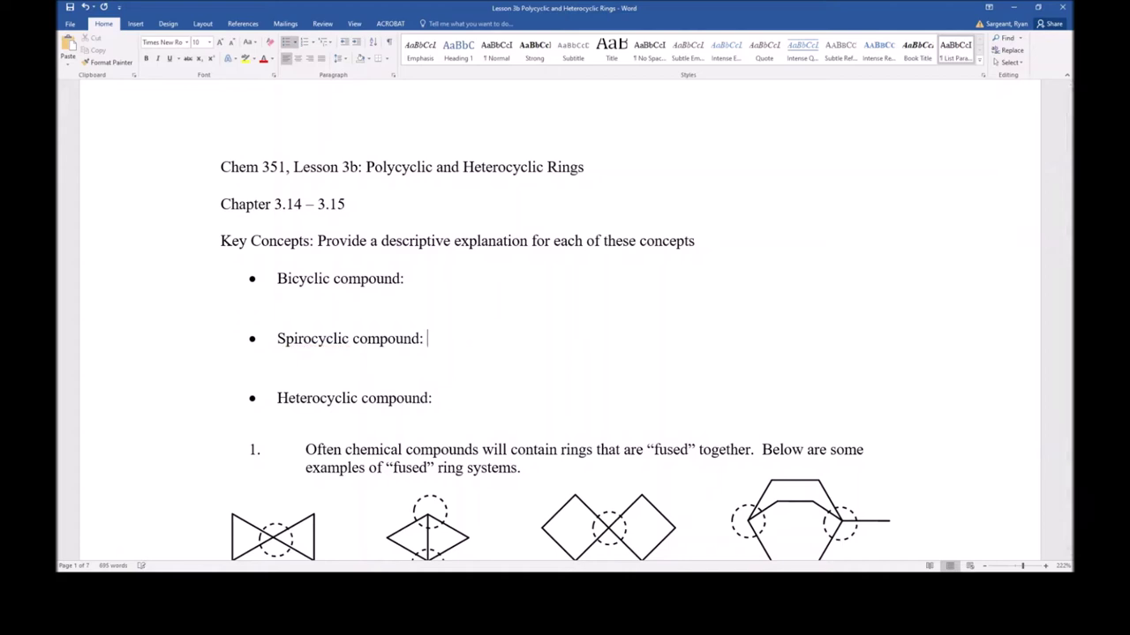
{"action": "key", "text": "BackSpace"}
{"action": "key", "text": "BackSpace"}
{"action": "type", "text": "Compound "}
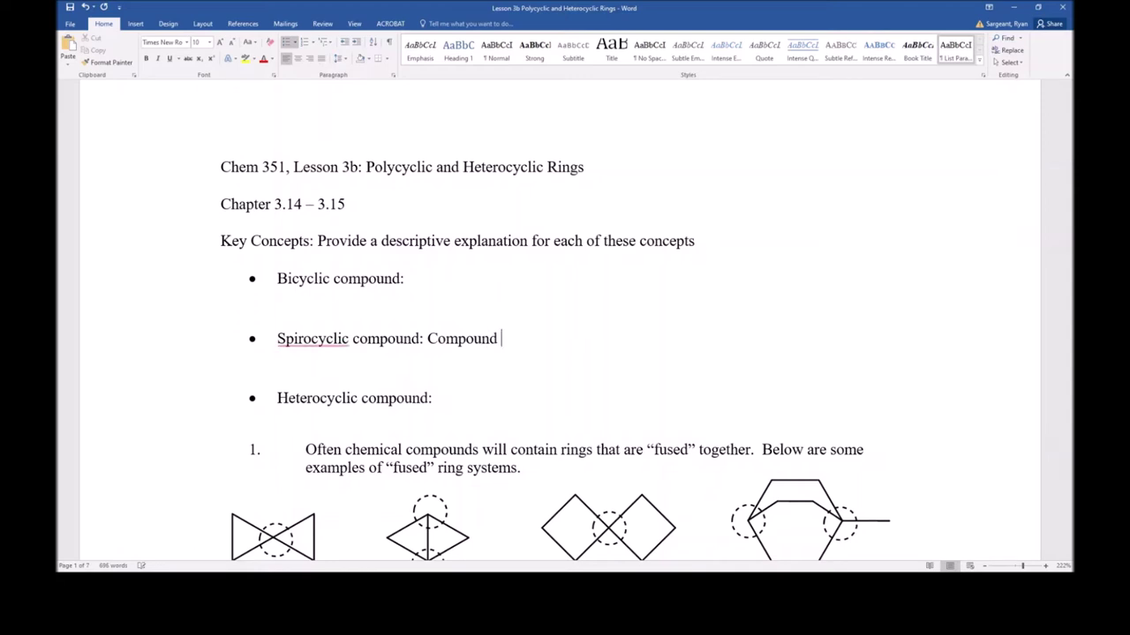
{"action": "type", "text": "where two rings share a single bridgehead position."}
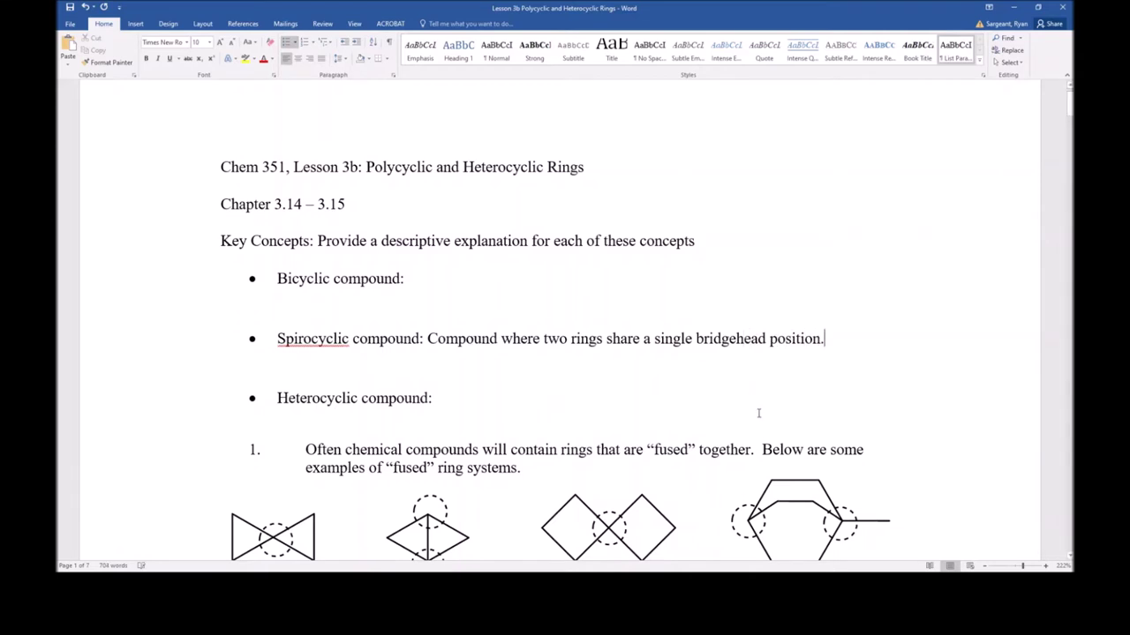
- Make the definition text after "Spirocyclic compound:" bold
{"action": "left_click_drag", "start_coordinate": [826, 339], "coordinate": [432, 343]}
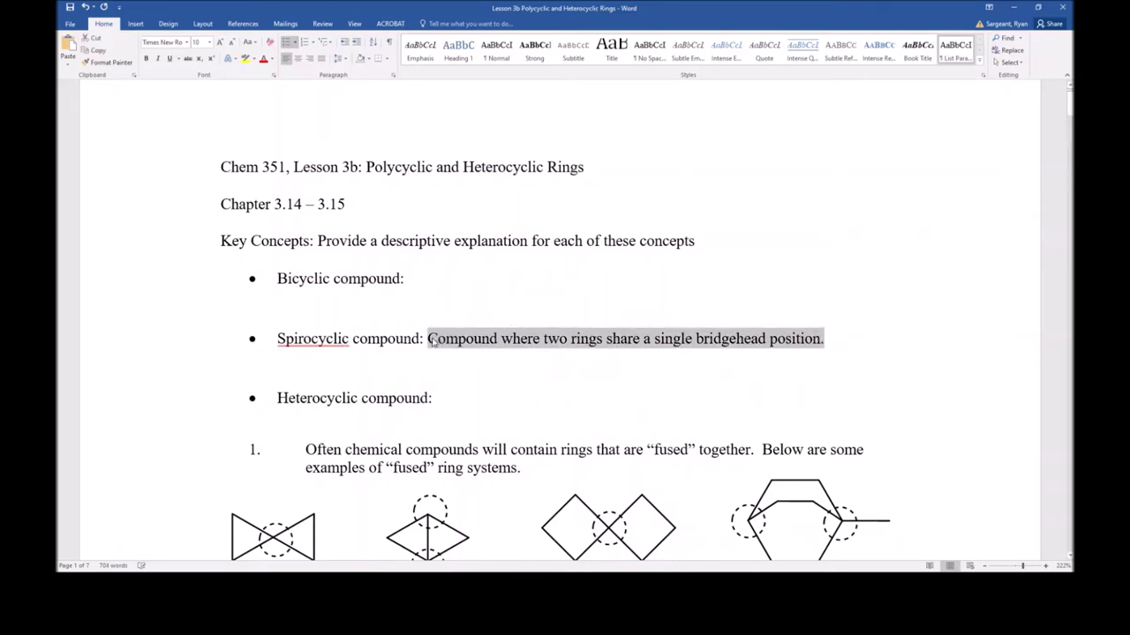
{"action": "key", "text": "ctrl+b"}
{"action": "left_click", "coordinate": [529, 378]}
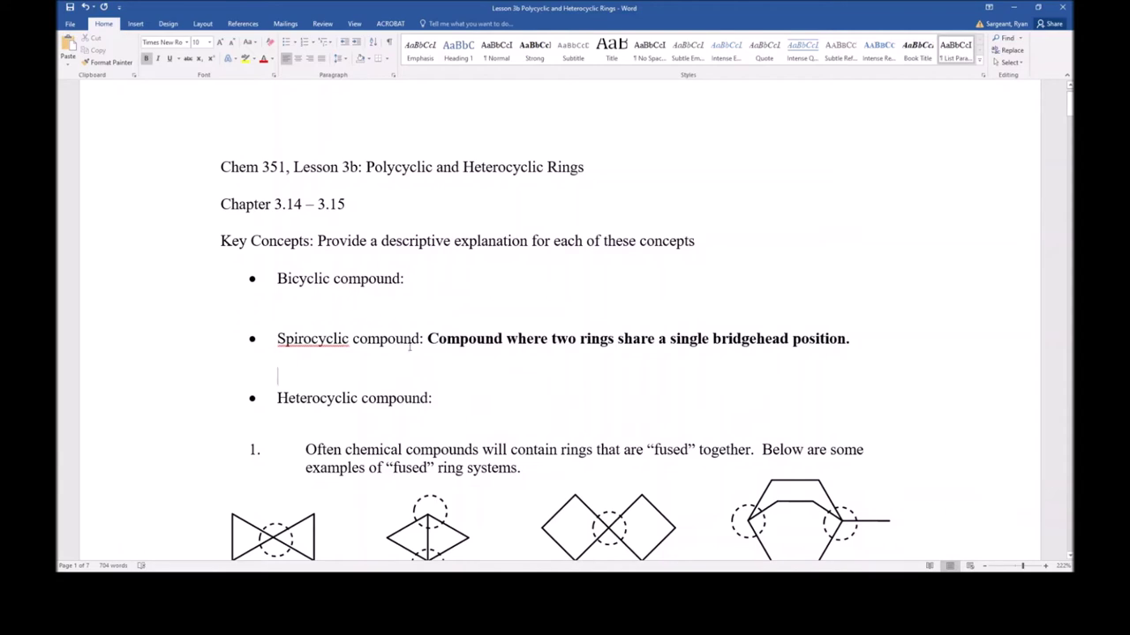
- Copy the question 2a bond-cleavage drawing into the ChemDraw document and place it above the existing structures
{"action": "scroll", "coordinate": [434, 397], "scroll_direction": "down", "scroll_amount": 3}
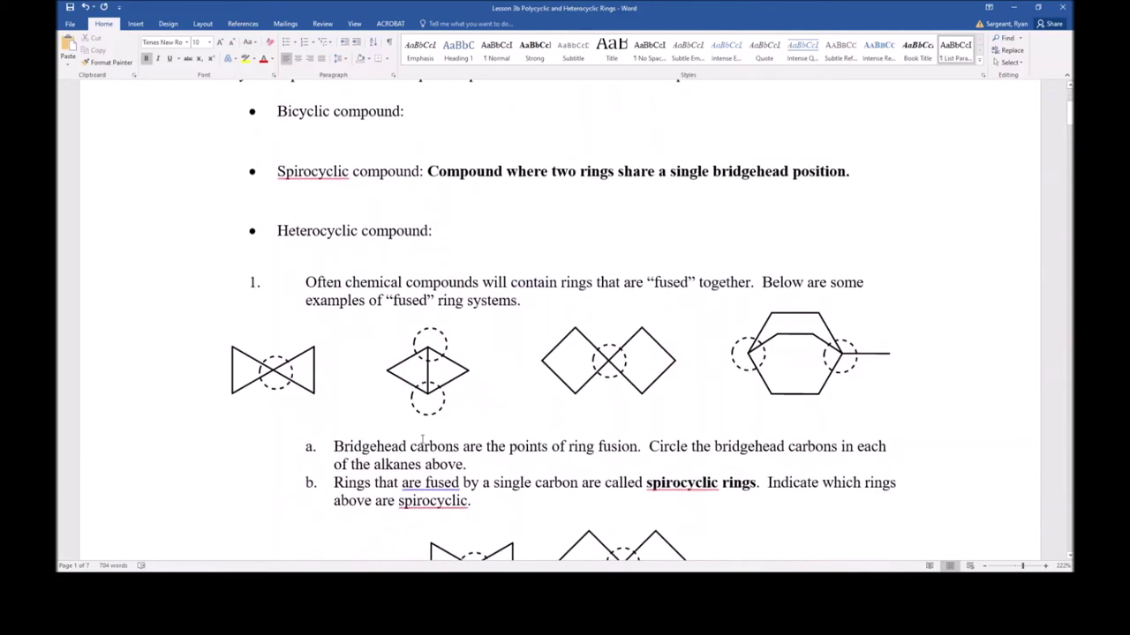
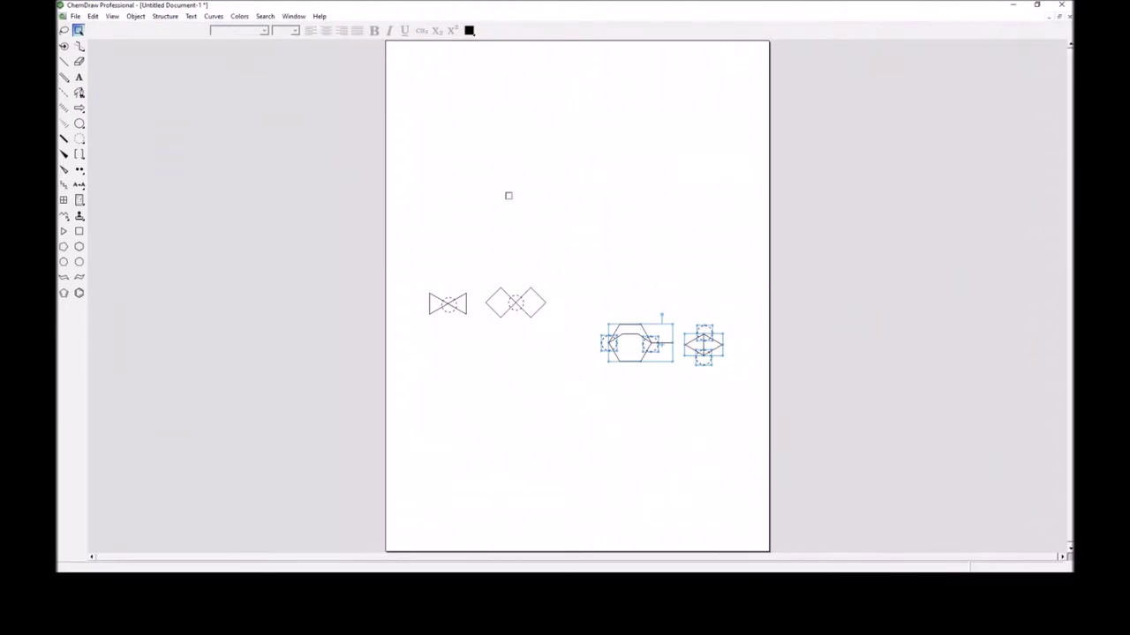
{"action": "key", "text": "ctrl+v"}
{"action": "left_click_drag", "start_coordinate": [546, 291], "coordinate": [527, 169]}
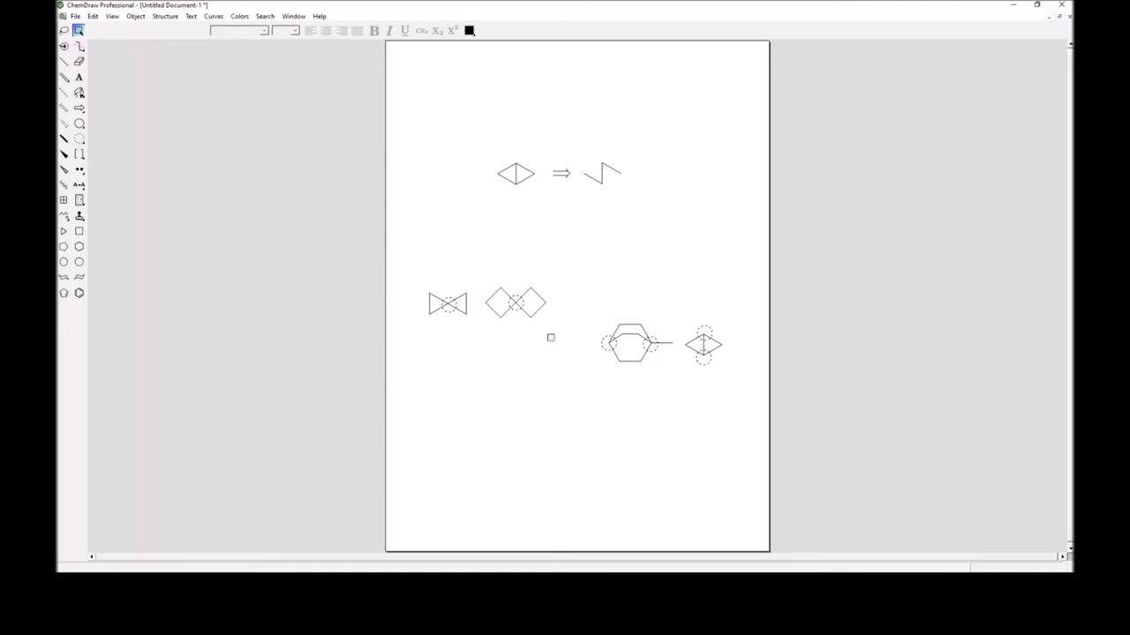
- Delete the two spirocyclic structures and the dashed circles around the polycyclic structures' bridgehead carbons
{"action": "left_click_drag", "start_coordinate": [391, 257], "coordinate": [499, 421]}
{"action": "key", "text": "Delete"}
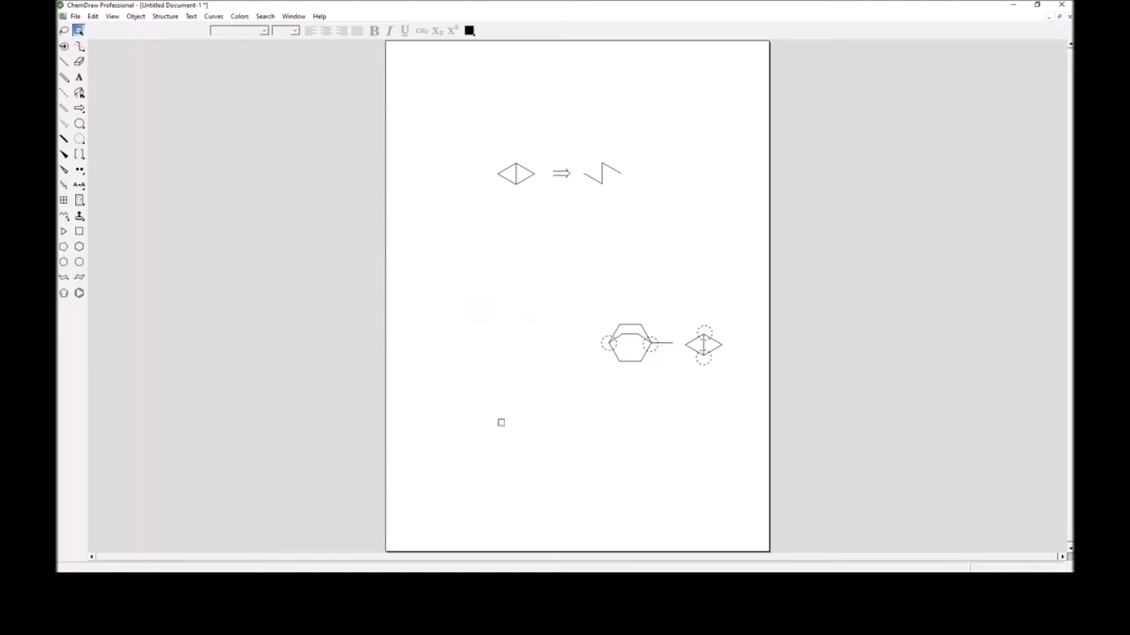
{"action": "left_click", "coordinate": [603, 343]}
{"action": "left_click", "coordinate": [607, 424]}
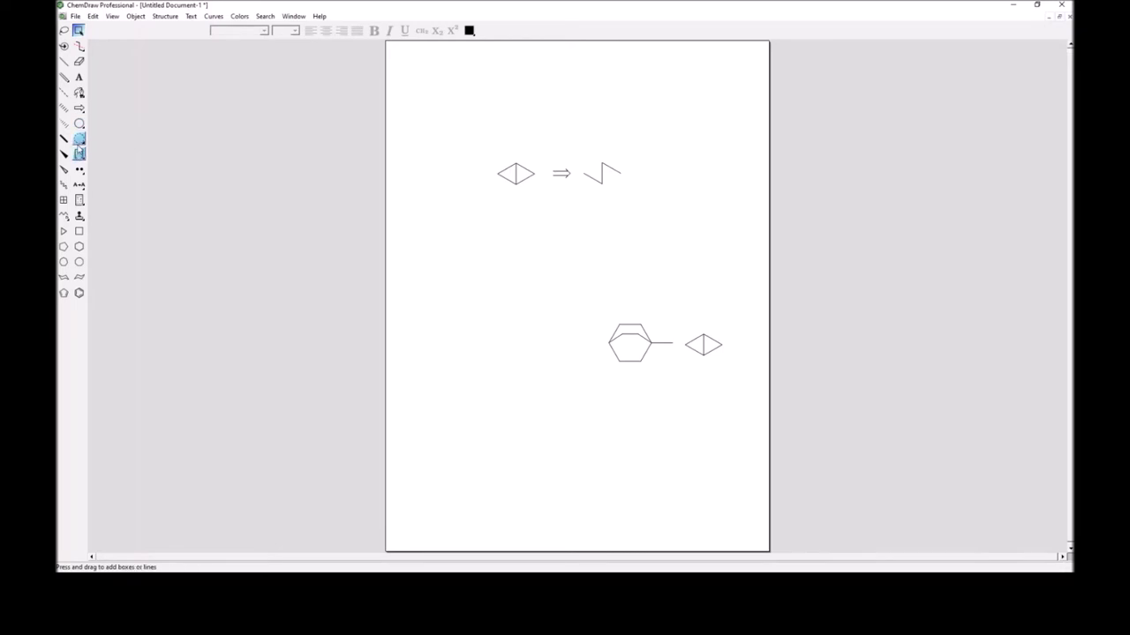
- Mark dashed cuts across the bicyclobutane's two upper bonds, and place a copy with those bonds erased below the zigzag product
{"action": "left_click", "coordinate": [78, 138]}
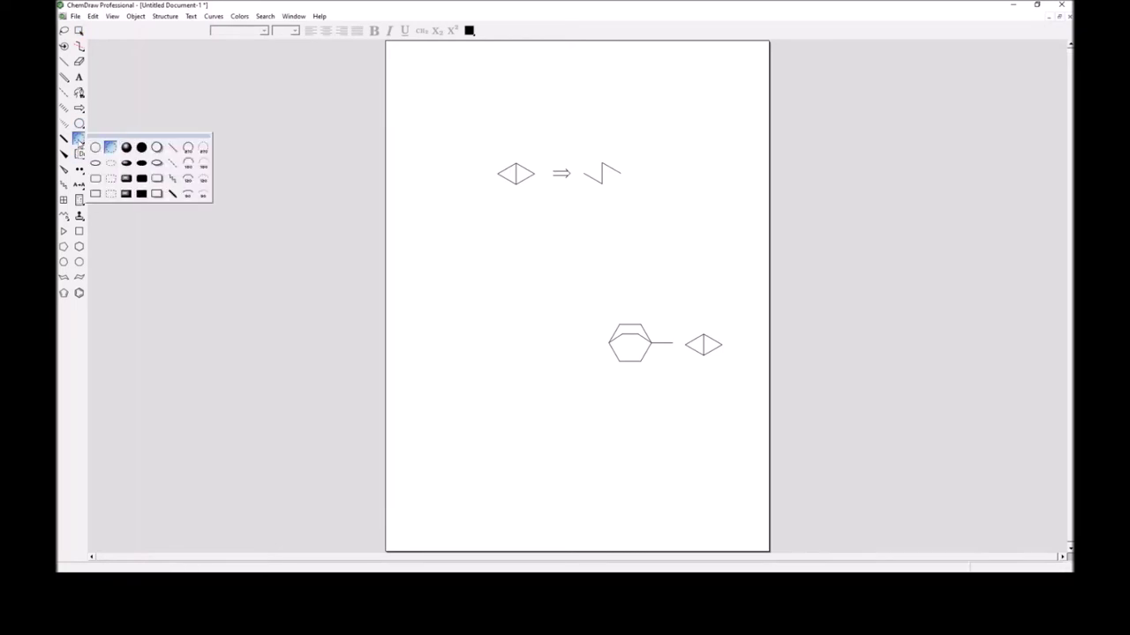
{"action": "left_click", "coordinate": [172, 165]}
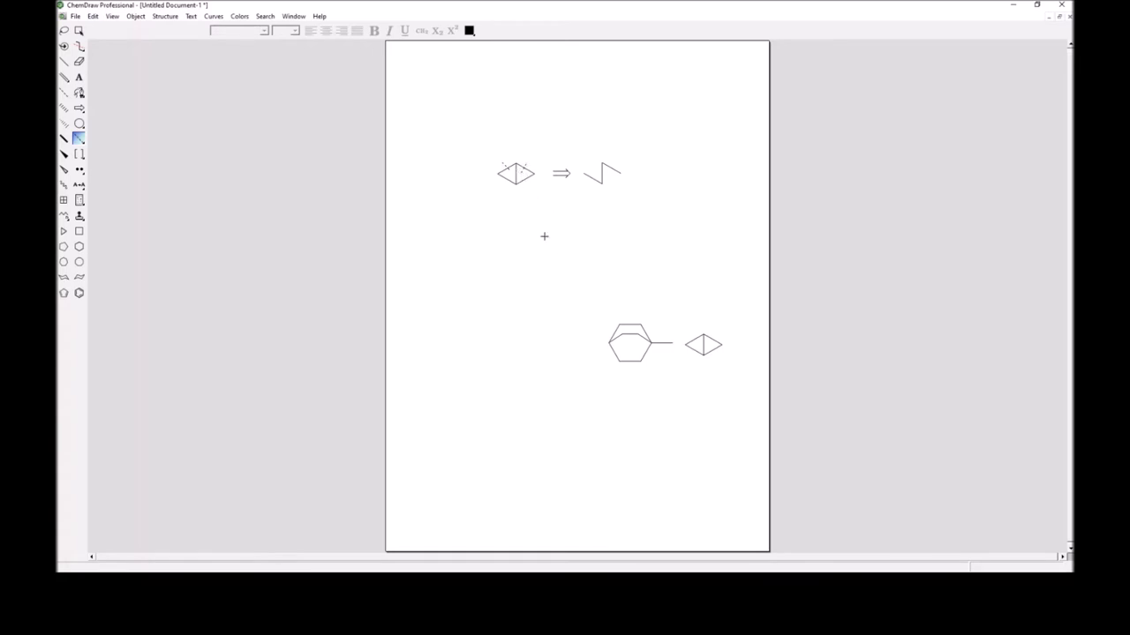
{"action": "left_click", "coordinate": [79, 30]}
{"action": "double_click", "coordinate": [517, 181]}
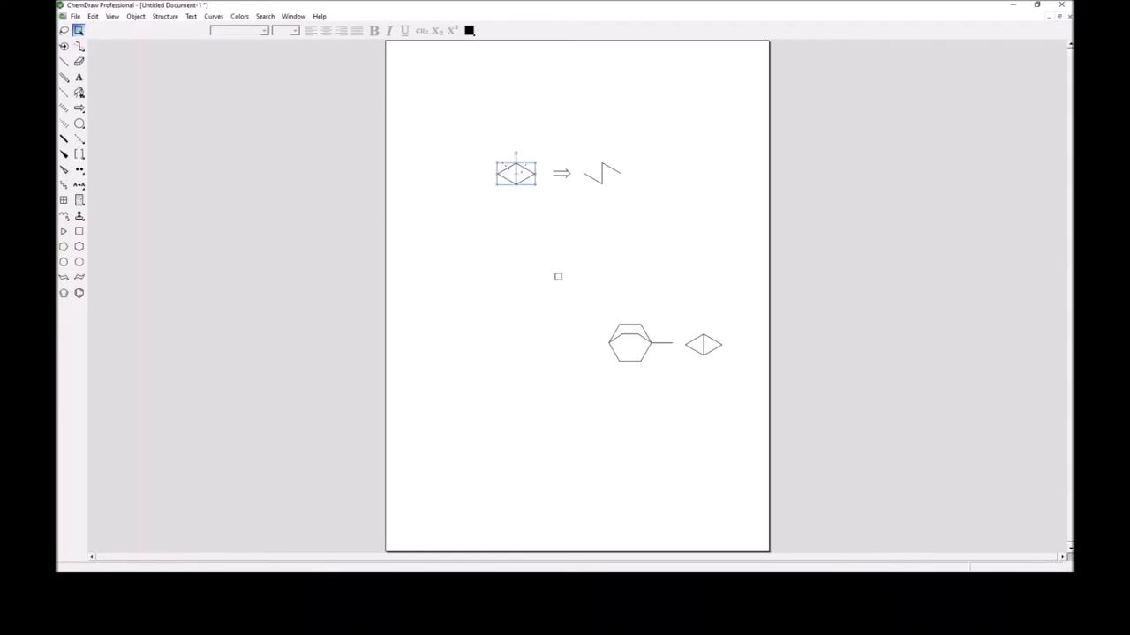
{"action": "mouse_move", "coordinate": [532, 186]}
{"action": "left_mouse_down"}
{"action": "mouse_move", "coordinate": [586, 228]}
{"action": "mouse_move", "coordinate": [620, 223]}
{"action": "left_mouse_up"}
{"action": "left_click", "coordinate": [79, 61]}
{"action": "left_click", "coordinate": [616, 209]}
{"action": "left_click", "coordinate": [595, 209]}
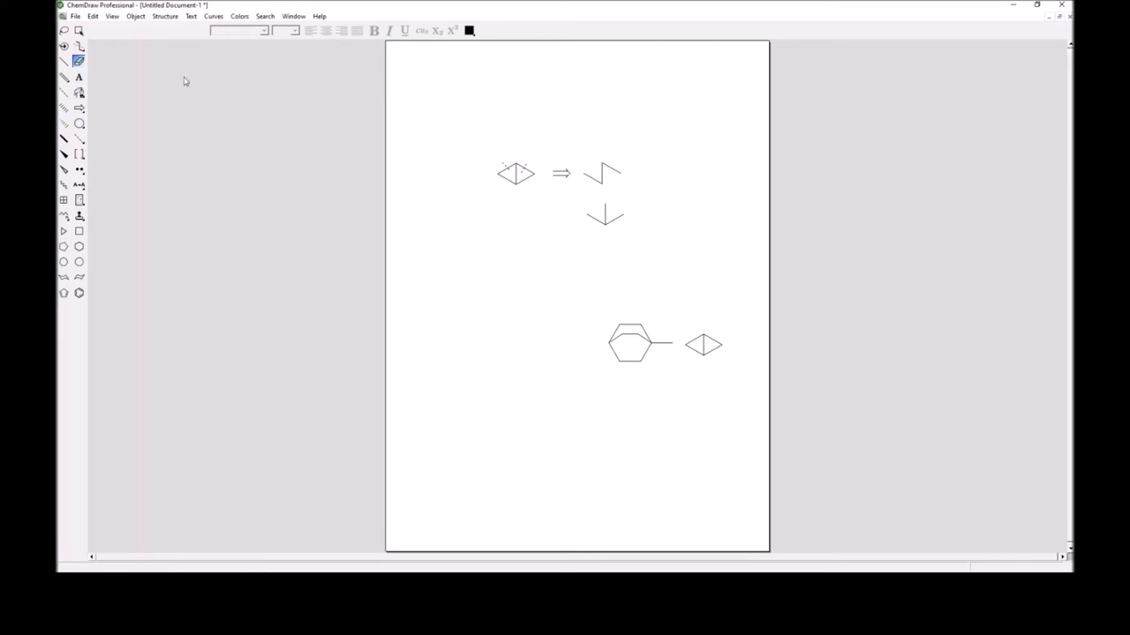
- Duplicate the bicyclobutane and arrow to form two rows, and mark the first row's cuts across the upper-left and lower-right bonds
{"action": "left_click", "coordinate": [78, 30]}
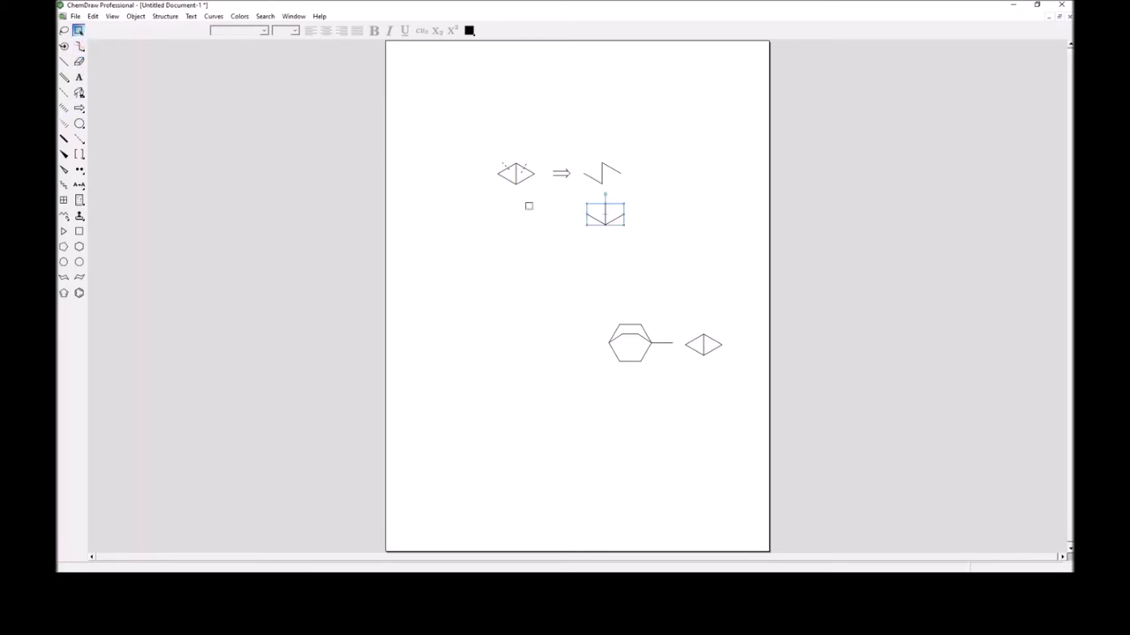
{"action": "left_click_drag", "start_coordinate": [576, 192], "coordinate": [533, 218]}
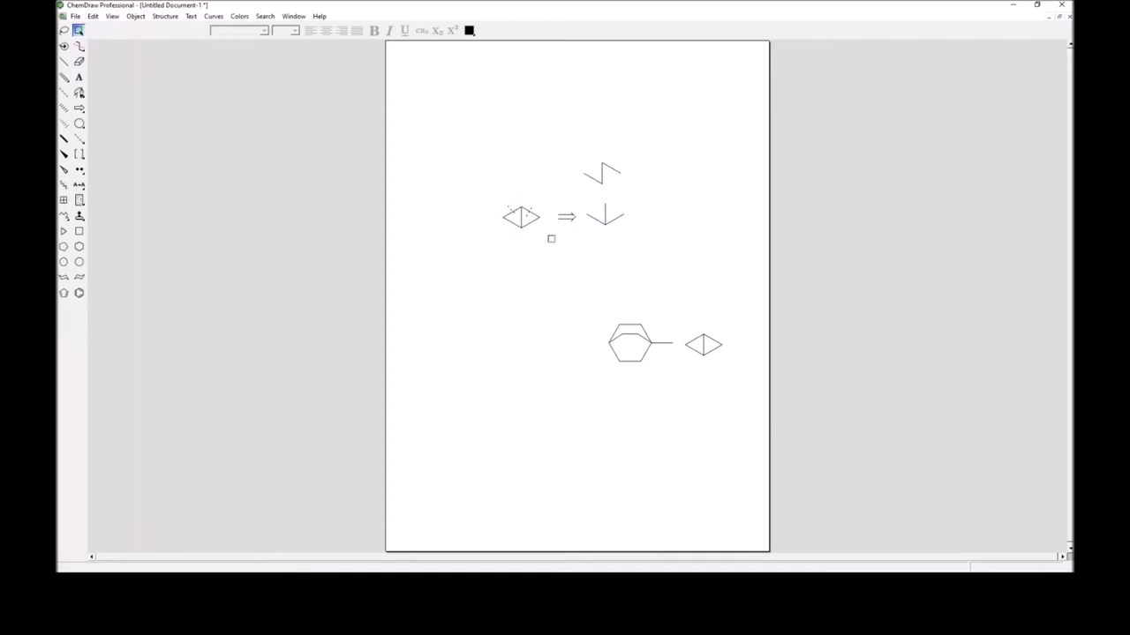
{"action": "left_click_drag", "start_coordinate": [580, 235], "coordinate": [525, 175]}
{"action": "left_click", "coordinate": [79, 138]}
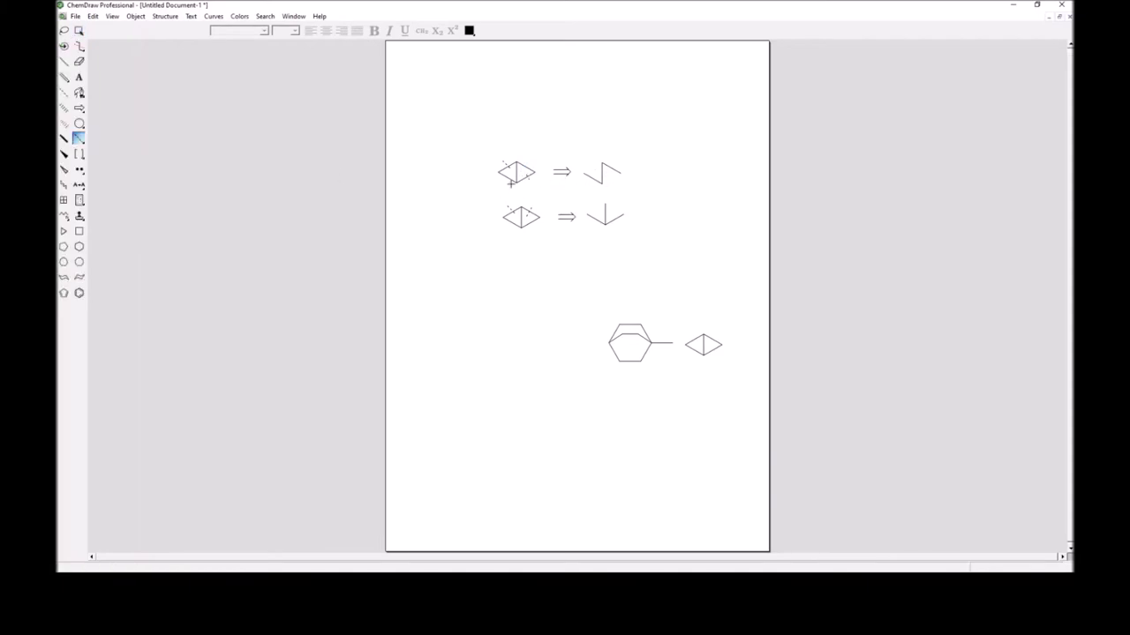
- Duplicate the second row as a third row and mark its bicyclobutane with dashed cuts across the central and upper-right bonds
{"action": "left_click", "coordinate": [79, 31]}
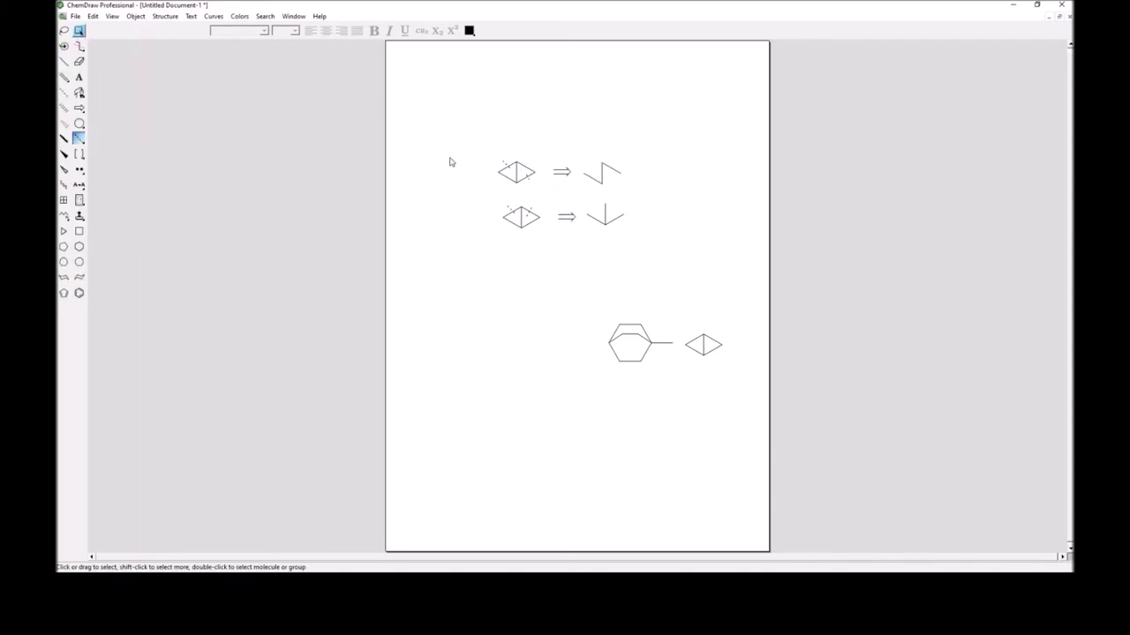
{"action": "left_click_drag", "start_coordinate": [643, 239], "coordinate": [491, 200]}
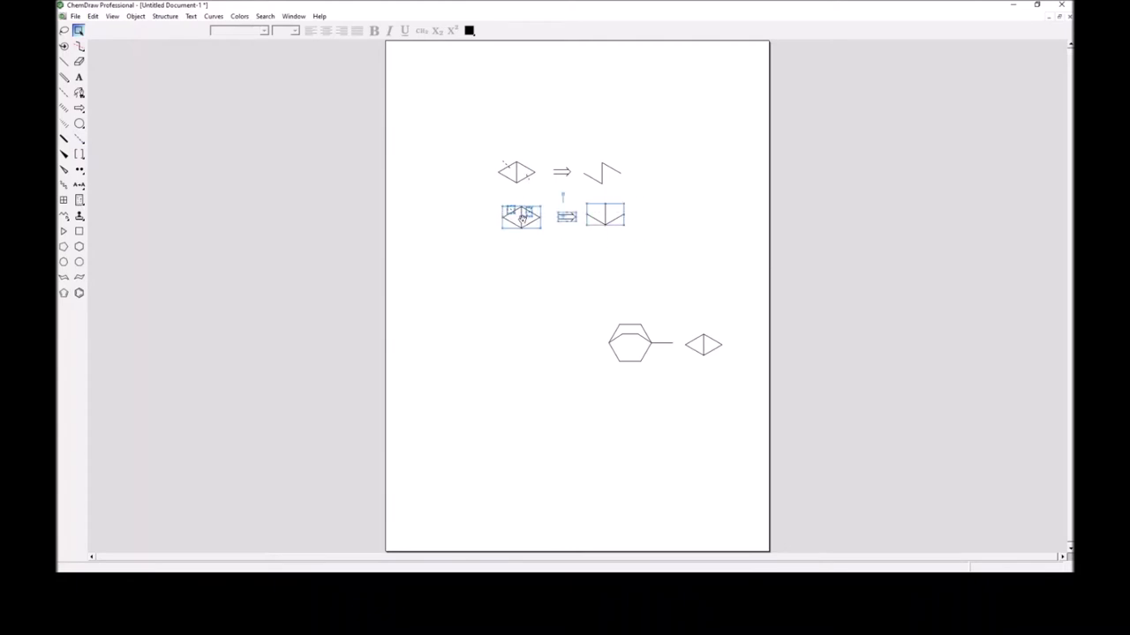
{"action": "left_click_drag", "start_coordinate": [612, 226], "coordinate": [610, 256]}
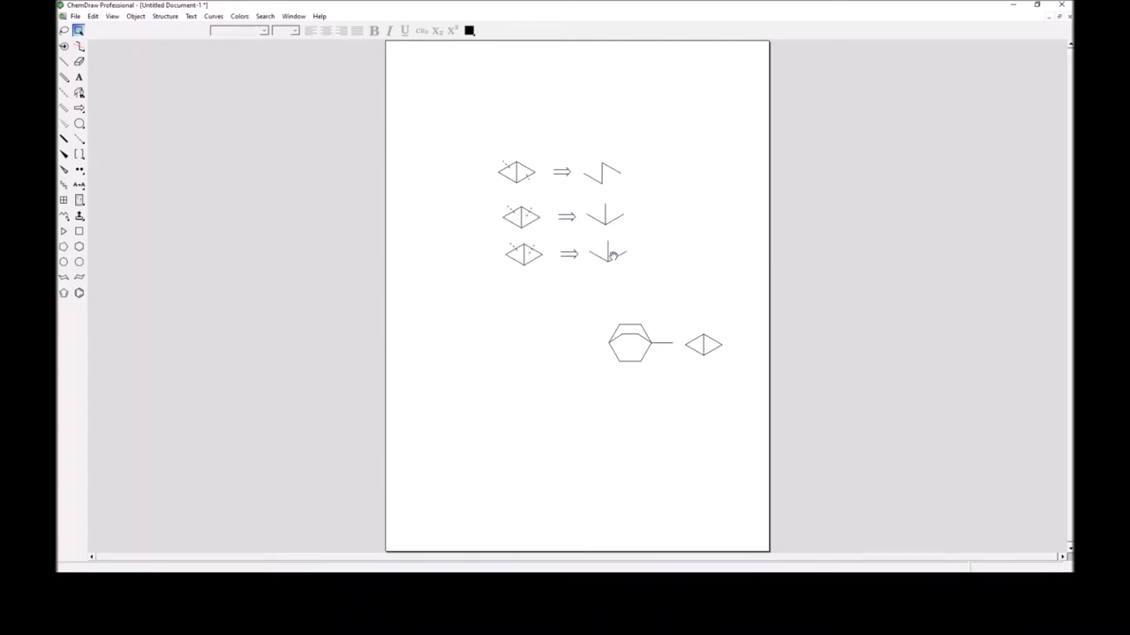
{"action": "left_click", "coordinate": [569, 279]}
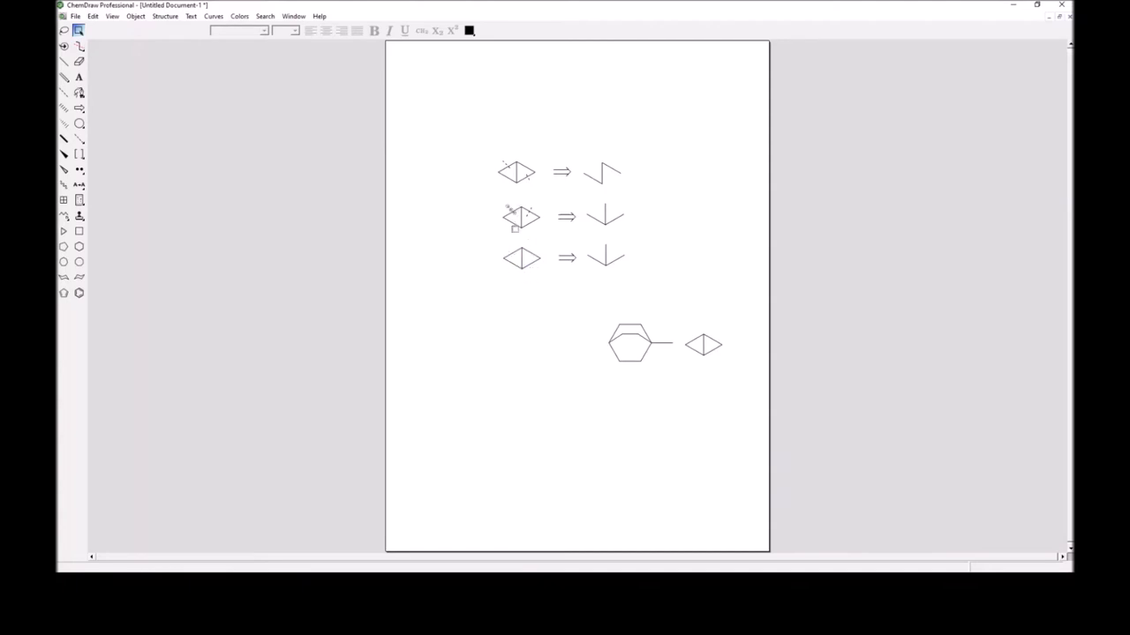
{"action": "left_click", "coordinate": [78, 139]}
- Replace the third row's product with a copy of the bicyclobutane that has the central and upper-right bonds erased
{"action": "left_click", "coordinate": [79, 30]}
{"action": "left_click_drag", "start_coordinate": [660, 282], "coordinate": [579, 240]}
{"action": "key", "text": "Delete"}
{"action": "double_click", "coordinate": [528, 261]}
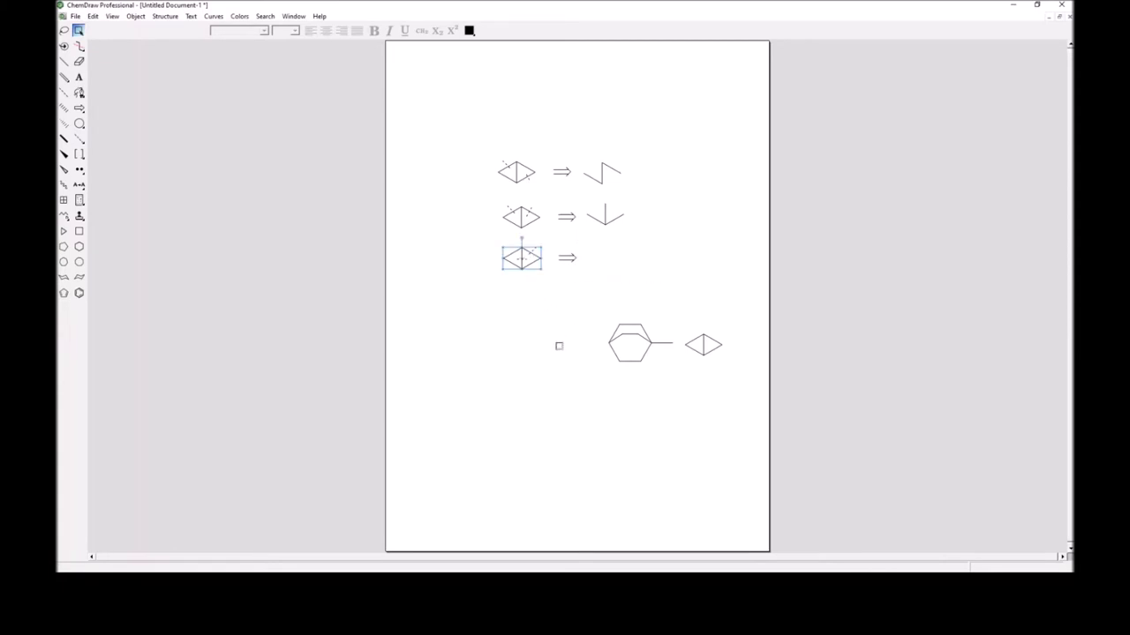
{"action": "left_click_drag", "start_coordinate": [538, 268], "coordinate": [617, 264]}
{"action": "left_click", "coordinate": [79, 61]}
{"action": "left_click", "coordinate": [609, 260]}
{"action": "left_click", "coordinate": [618, 255]}
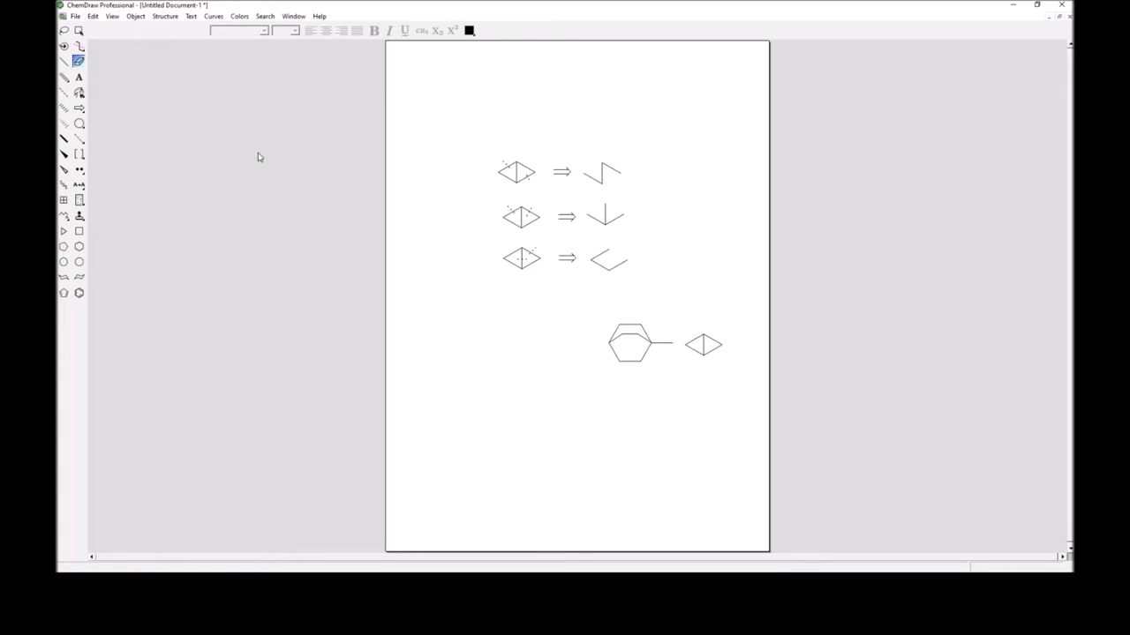
- Try a third dashed cut across the third-row bicyclobutane's lower-right bond and erase the matching bond from its product
{"action": "left_click", "coordinate": [63, 92]}
{"action": "left_click", "coordinate": [78, 139]}
{"action": "left_click", "coordinate": [78, 61]}
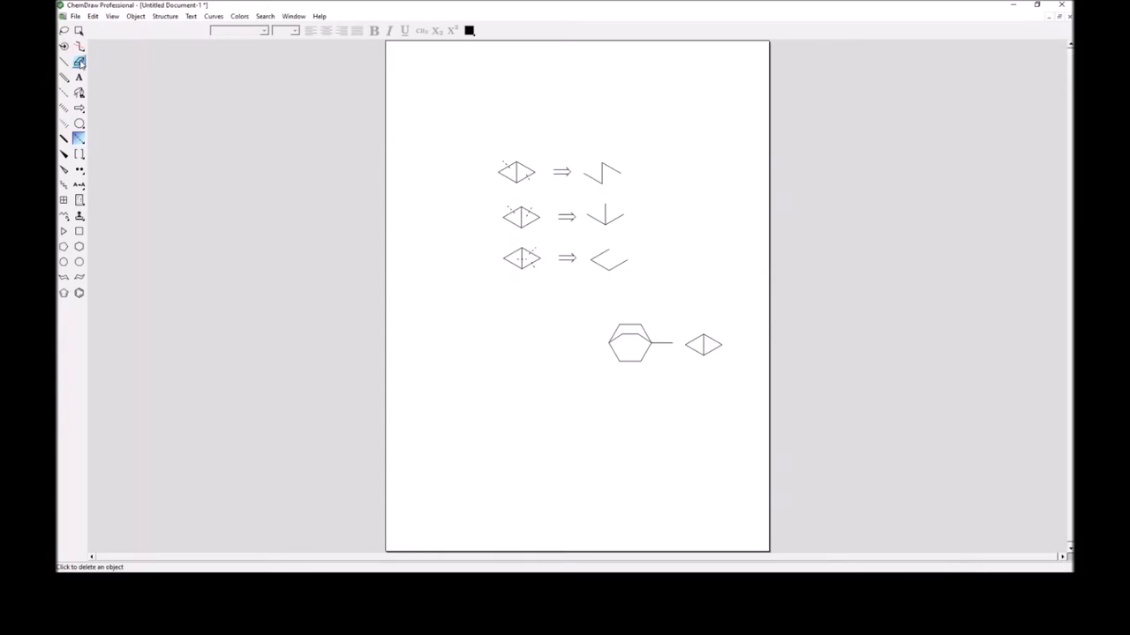
{"action": "left_click", "coordinate": [615, 265]}
{"action": "left_click", "coordinate": [62, 61]}
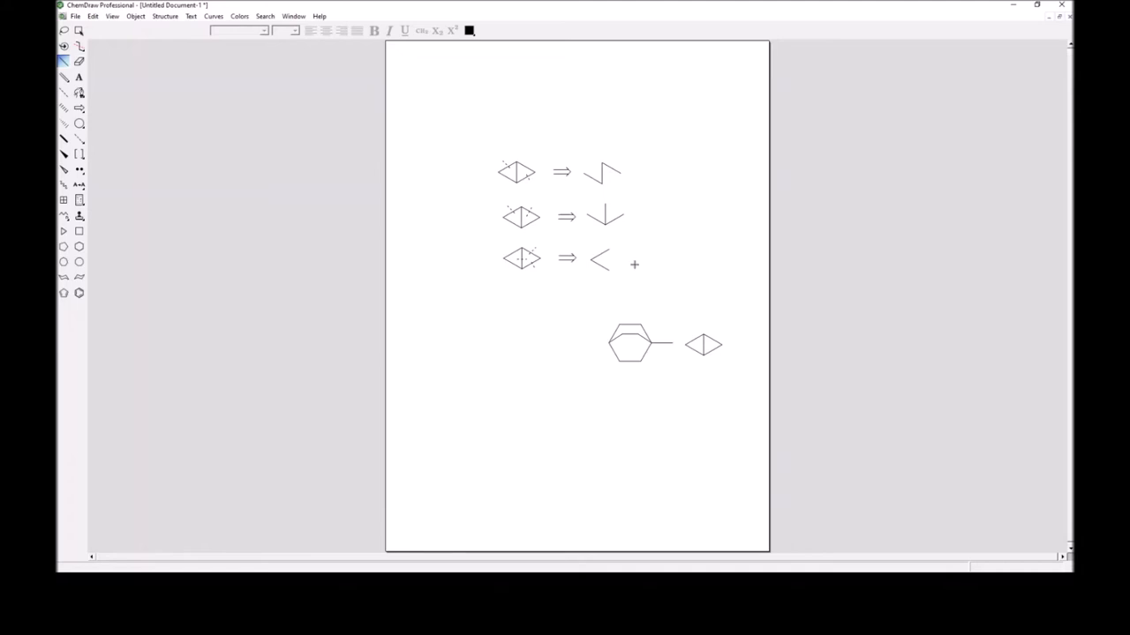
{"action": "left_click", "coordinate": [78, 61]}
{"action": "left_click", "coordinate": [619, 255]}
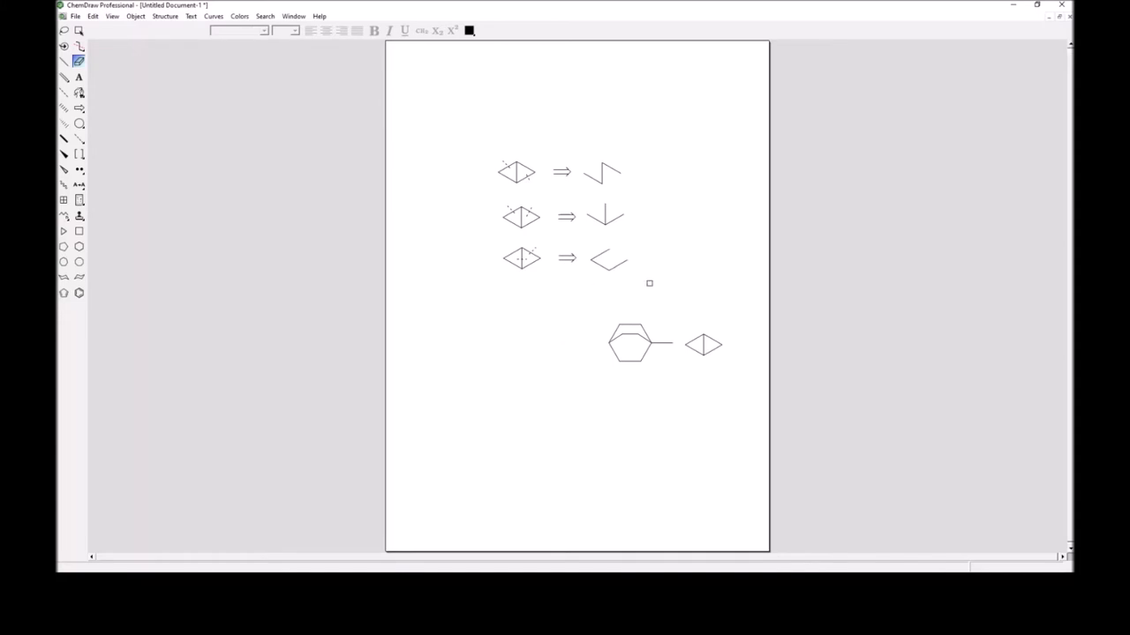
- Move the methyl-substituted bicyclic structure toward the page's left edge and mark dashed cuts across its inner bridge and bottom bond
{"action": "left_click", "coordinate": [78, 30]}
{"action": "left_click", "coordinate": [449, 328]}
{"action": "left_click_drag", "start_coordinate": [684, 381], "coordinate": [474, 344]}
{"action": "left_click", "coordinate": [537, 367]}
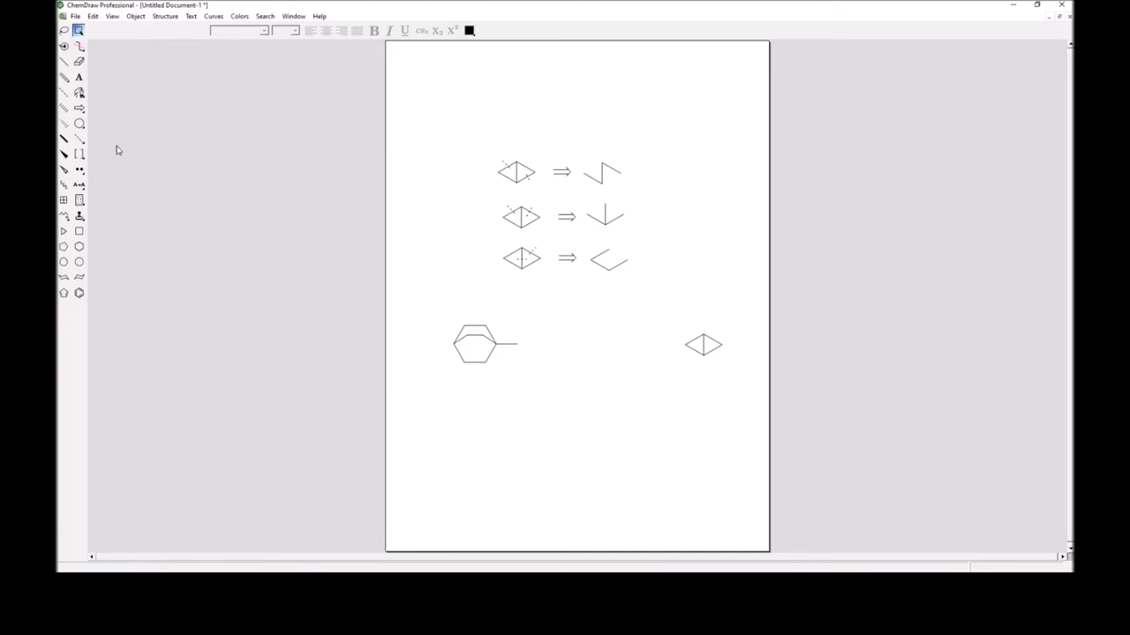
{"action": "left_click", "coordinate": [79, 138]}
- Copy the methyl bicyclic structure and an arrow beside it, and erase the copy's inner bridge and bottom bonds
{"action": "left_click", "coordinate": [78, 30]}
{"action": "double_click", "coordinate": [491, 352]}
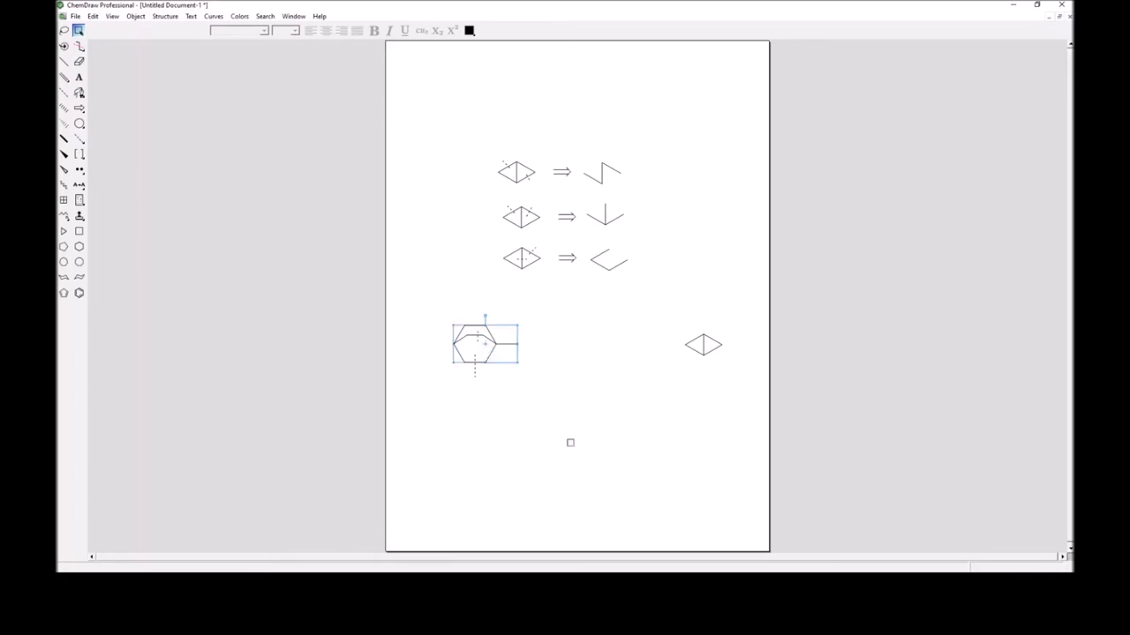
{"action": "left_click_drag", "start_coordinate": [500, 357], "coordinate": [606, 346]}
{"action": "left_click", "coordinate": [571, 257]}
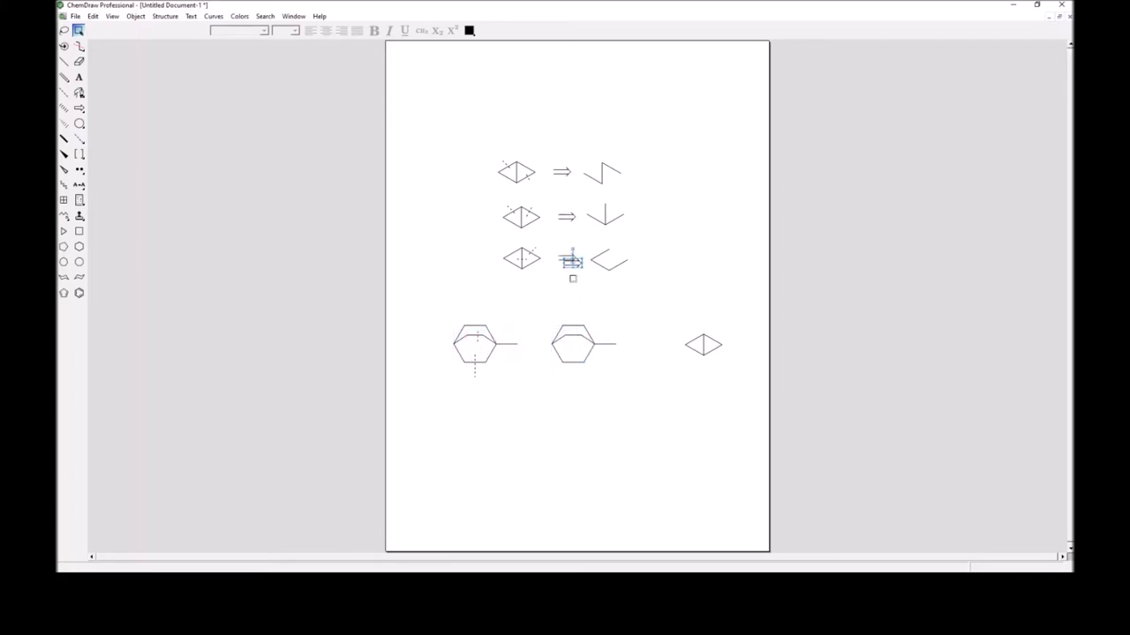
{"action": "left_click_drag", "start_coordinate": [571, 257], "coordinate": [532, 356]}
{"action": "left_click", "coordinate": [79, 61]}
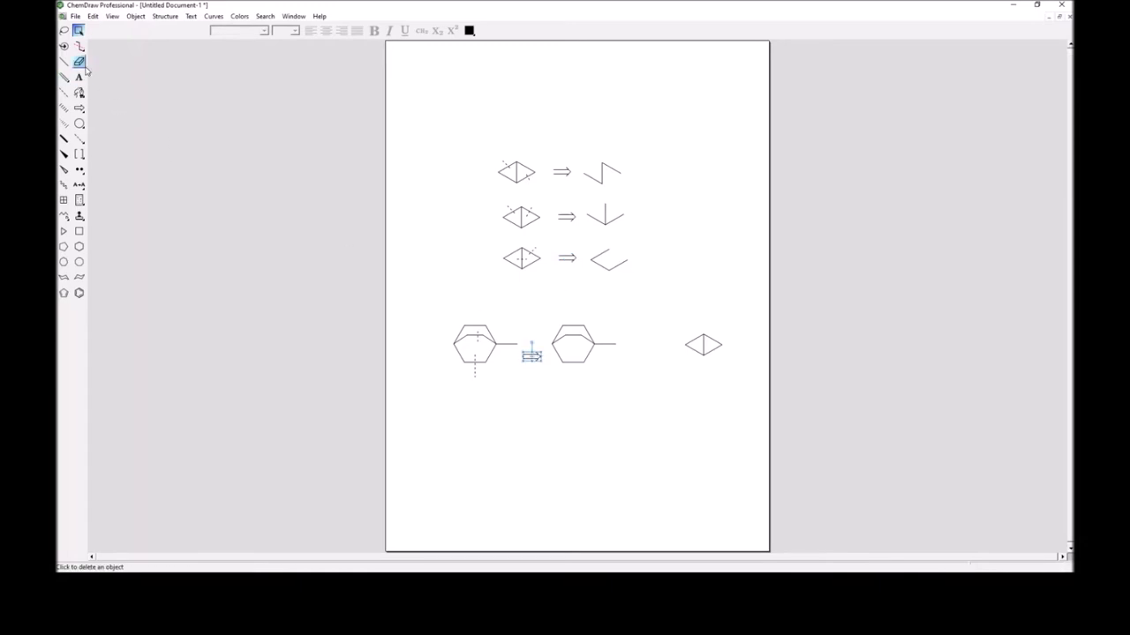
{"action": "left_click", "coordinate": [573, 362]}
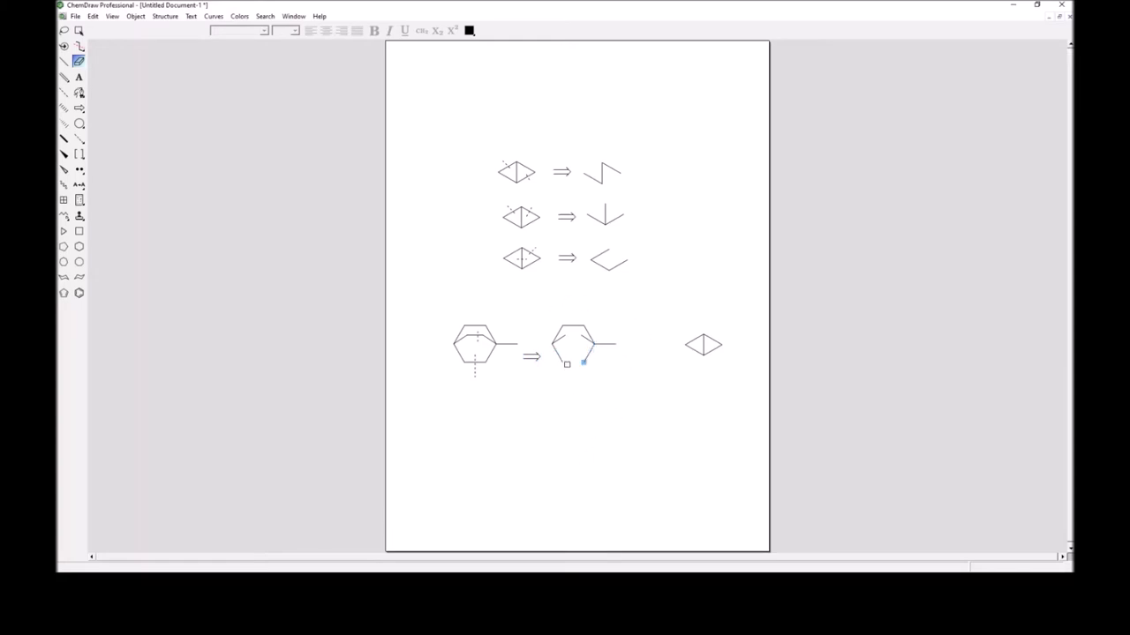
- Mark a third cut across the methyl bicyclic structure's top bond and erase that bond from the copy
{"action": "left_click", "coordinate": [79, 139]}
{"action": "left_click", "coordinate": [79, 60]}
{"action": "left_click", "coordinate": [573, 325]}
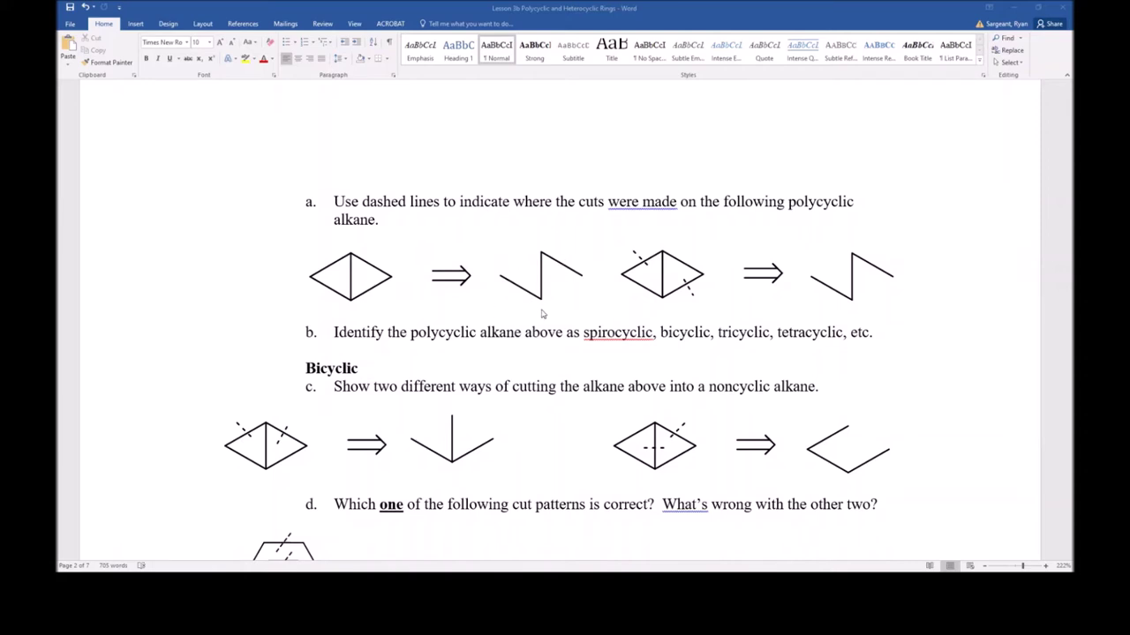
- Copy the question 2d cut-pattern structures from Word into ChemDraw and move them toward the page's left side
{"action": "scroll", "coordinate": [564, 350], "scroll_direction": "down", "scroll_amount": 3}
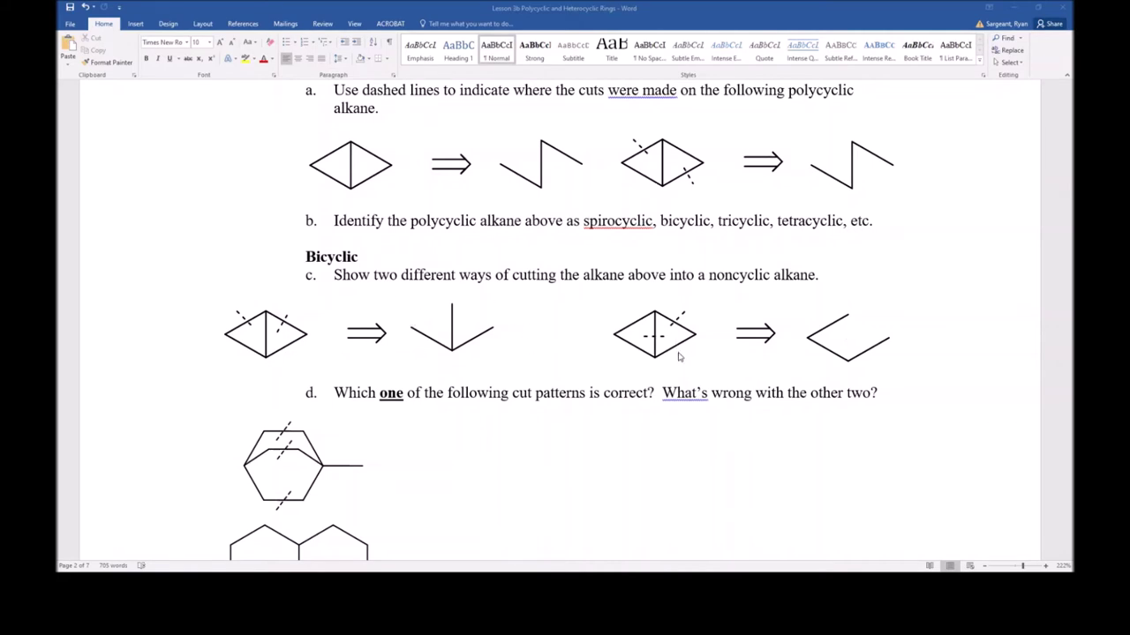
{"action": "scroll", "coordinate": [680, 357], "scroll_direction": "down", "scroll_amount": 1}
{"action": "scroll", "coordinate": [607, 399], "scroll_direction": "down", "scroll_amount": 2}
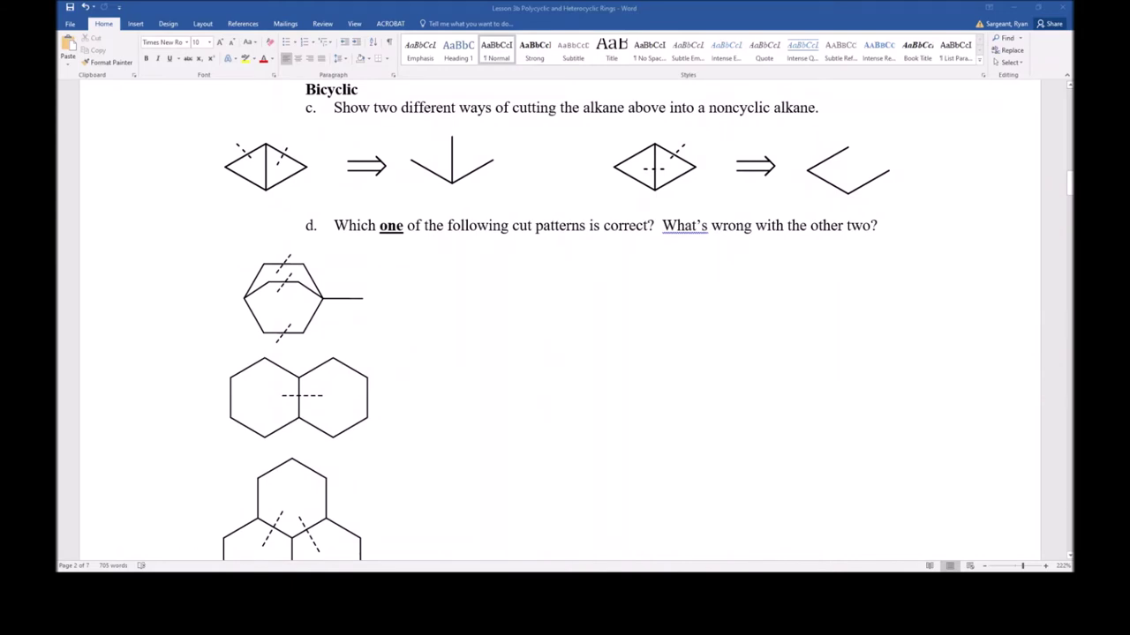
{"action": "scroll", "coordinate": [530, 353], "scroll_direction": "down", "scroll_amount": 2}
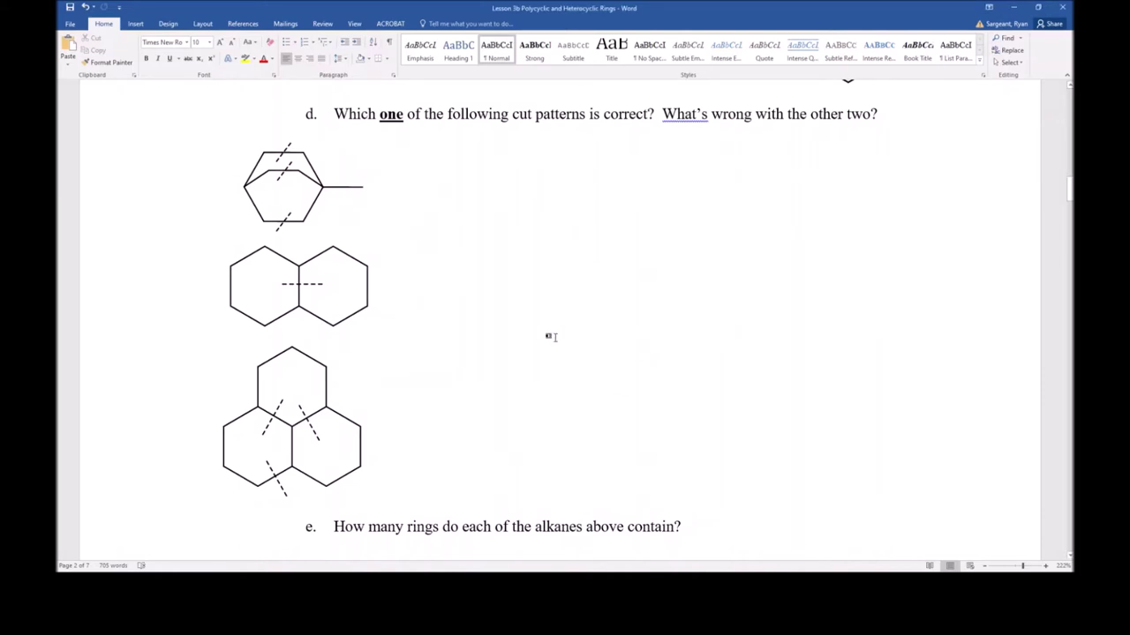
{"action": "left_click", "coordinate": [346, 300]}
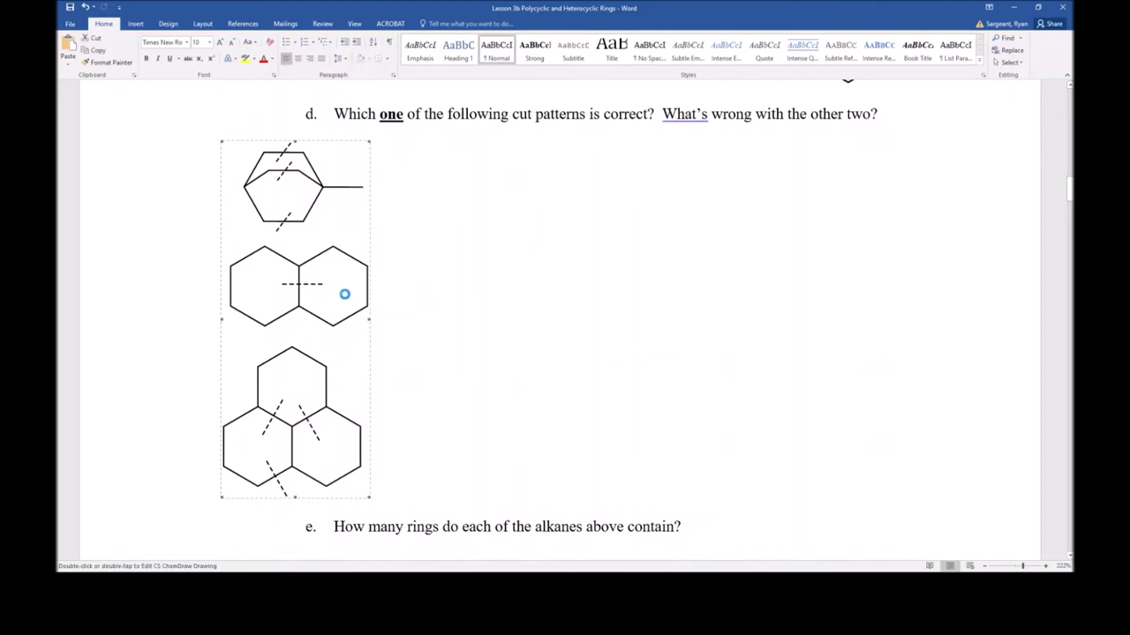
{"action": "key", "text": "alt+Tab"}
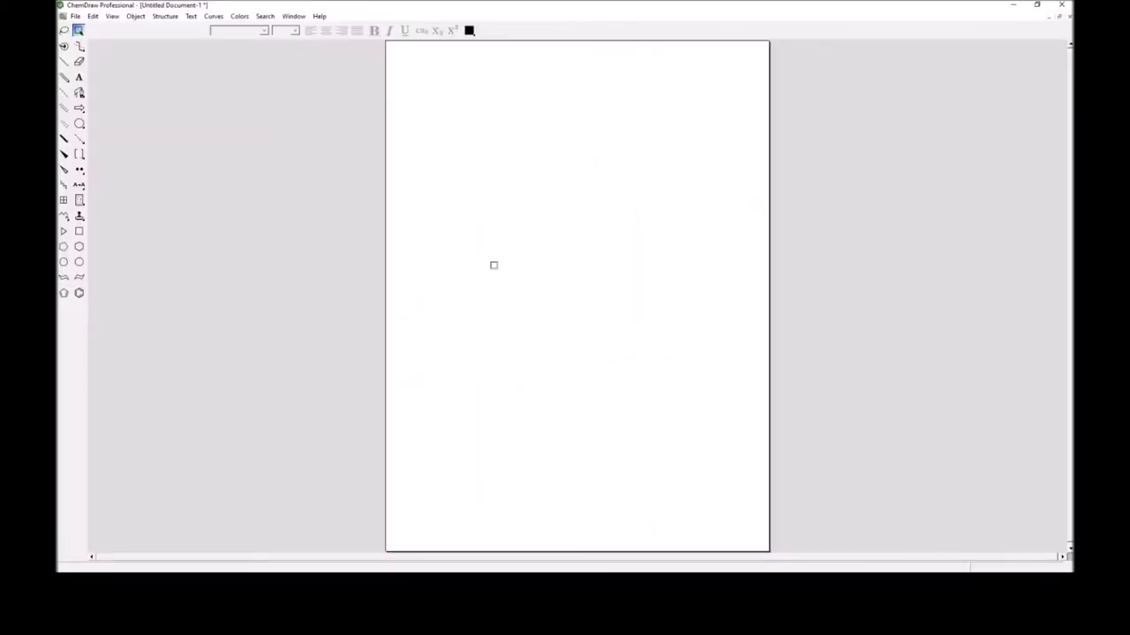
{"action": "key", "text": "ctrl+v"}
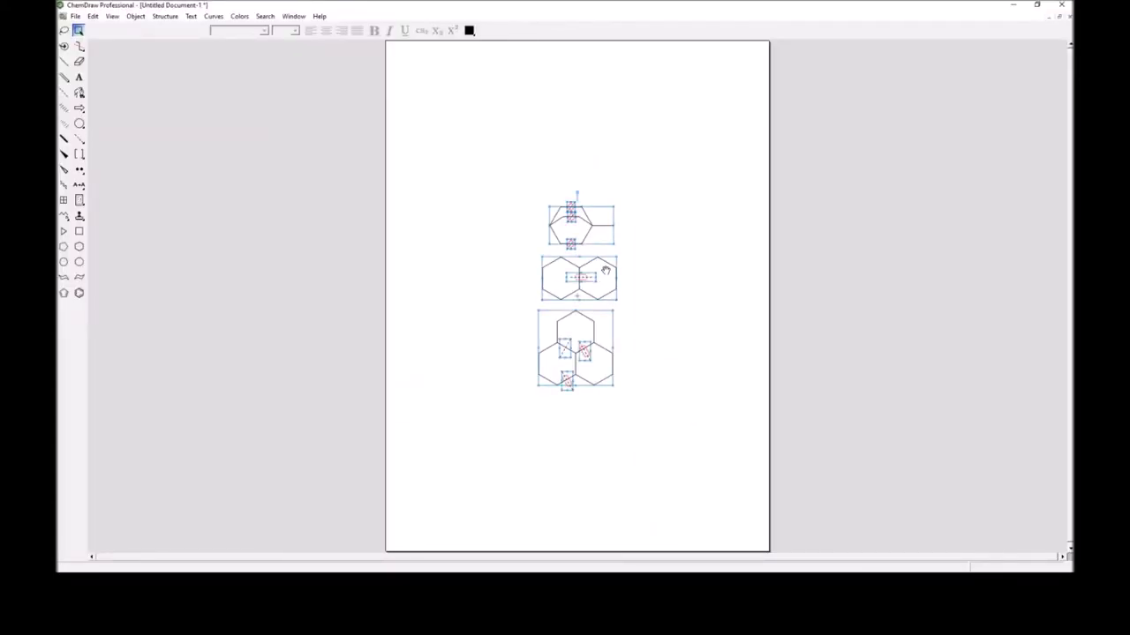
{"action": "left_click_drag", "start_coordinate": [605, 266], "coordinate": [510, 241]}
- Draw a horizontal open arrow beside each of the three cut-pattern structures
{"action": "left_click", "coordinate": [78, 107]}
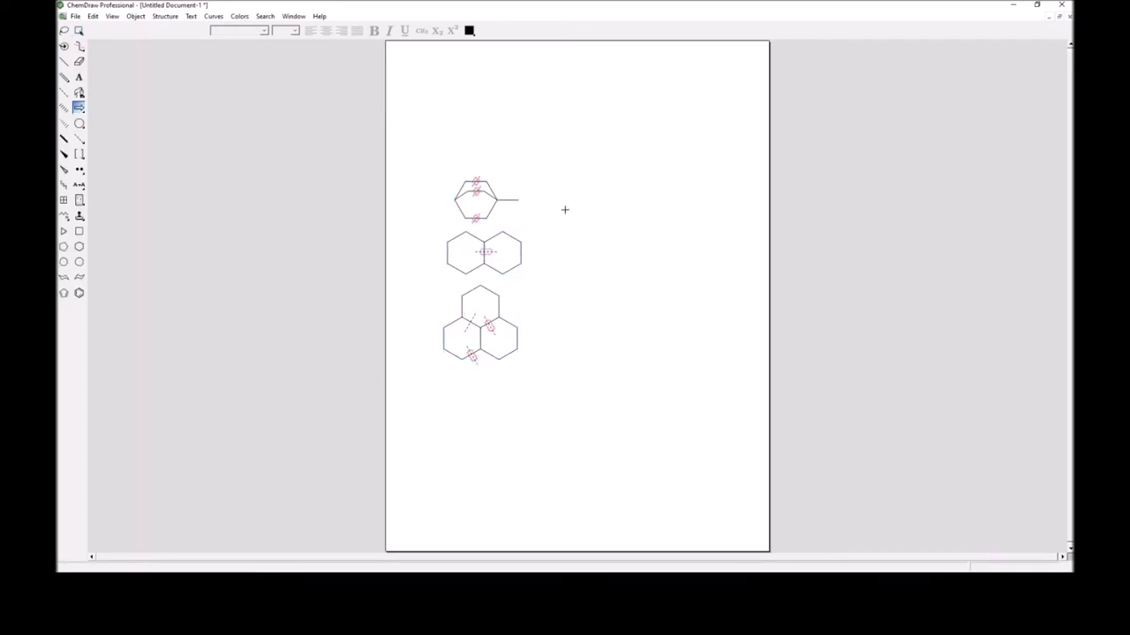
{"action": "left_click_drag", "start_coordinate": [539, 252], "coordinate": [560, 252]}
{"action": "left_click_drag", "start_coordinate": [544, 342], "coordinate": [570, 342]}
- Copy the methyl bicyclic structure to the far side of its arrow and erase the copy's three cut bonds
{"action": "left_click", "coordinate": [79, 30]}
{"action": "left_click", "coordinate": [512, 139]}
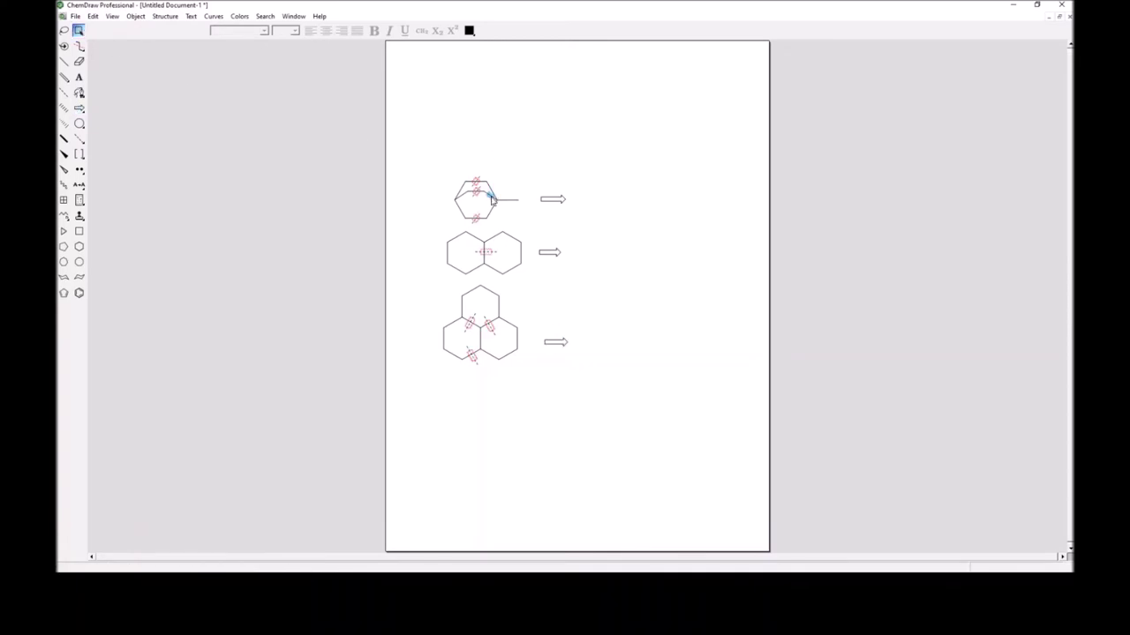
{"action": "left_click", "coordinate": [491, 199]}
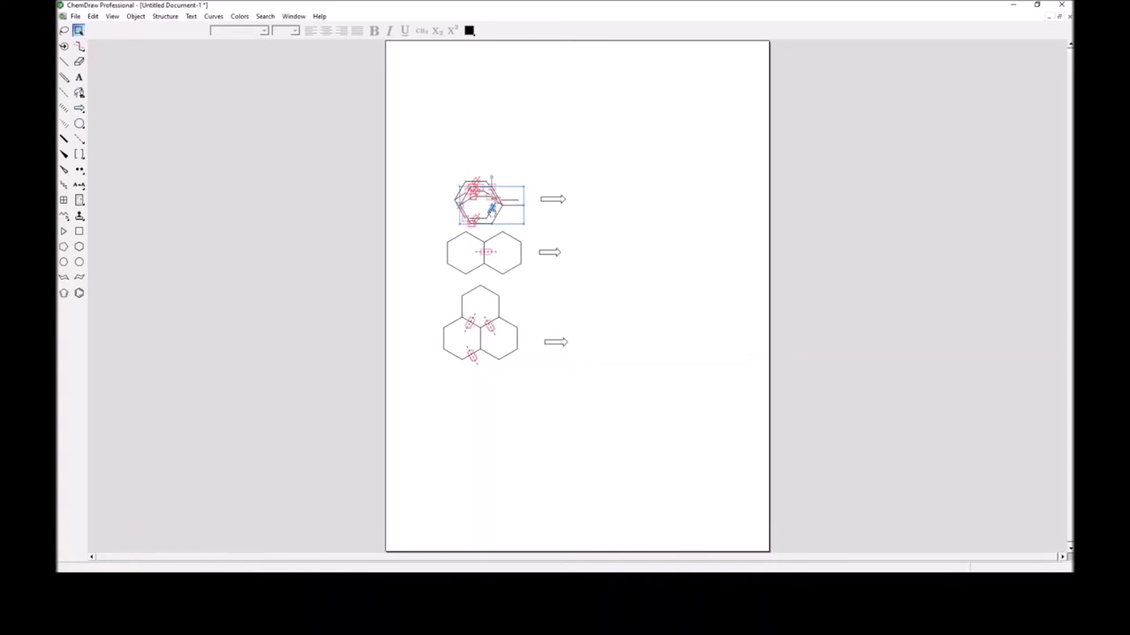
{"action": "left_click_drag", "start_coordinate": [491, 200], "coordinate": [621, 206]}
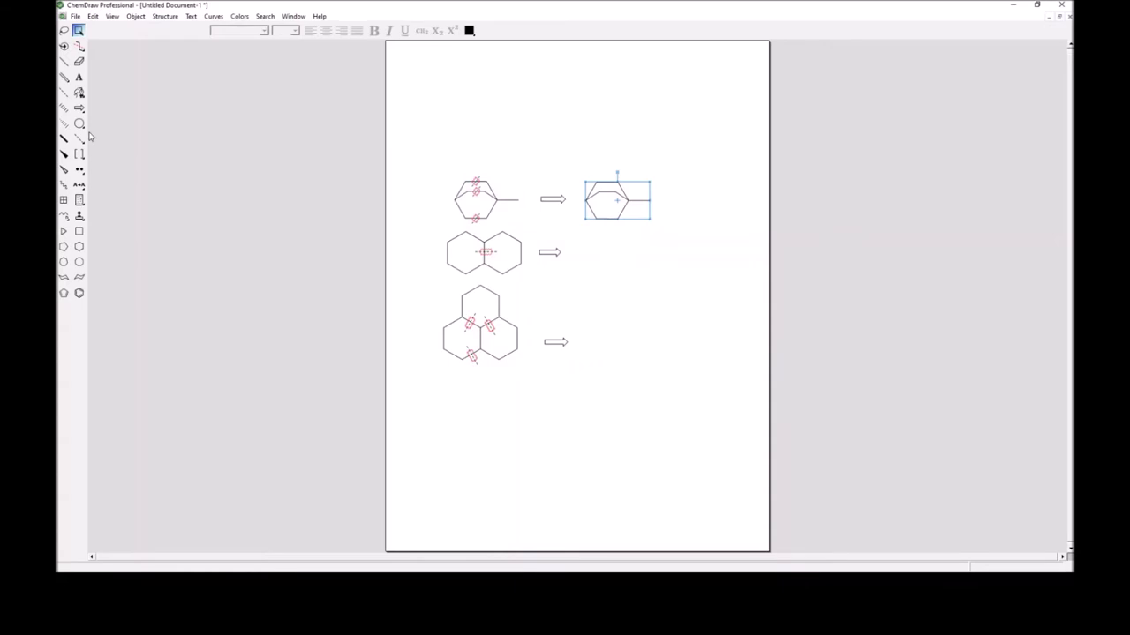
{"action": "left_click", "coordinate": [79, 61]}
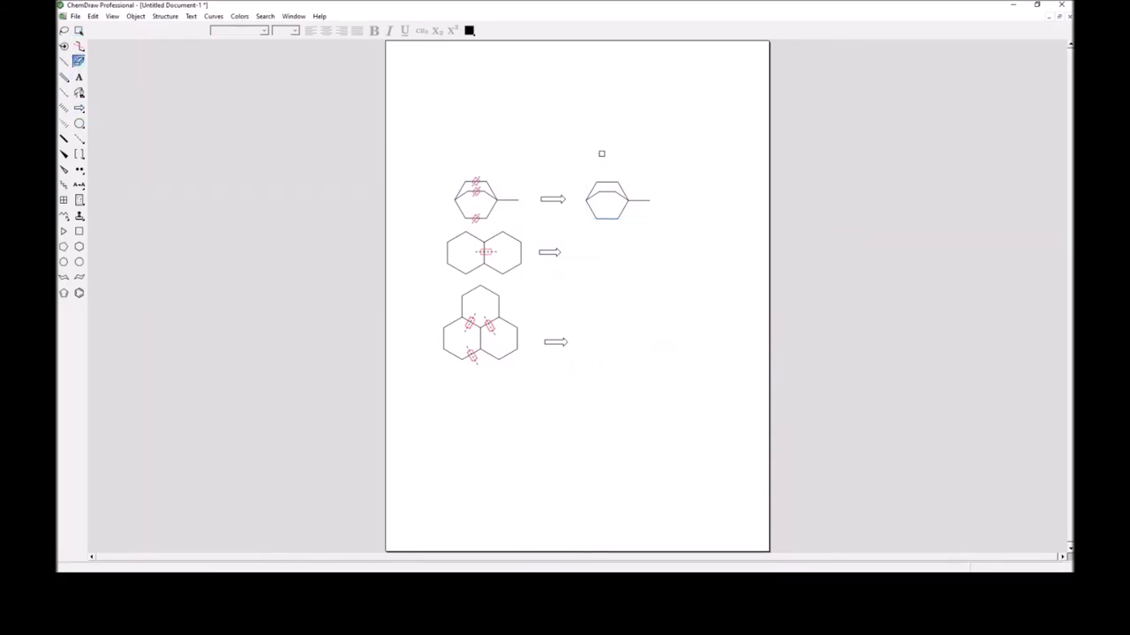
{"action": "left_click", "coordinate": [607, 183]}
{"action": "left_click", "coordinate": [606, 194]}
{"action": "left_click", "coordinate": [606, 219]}
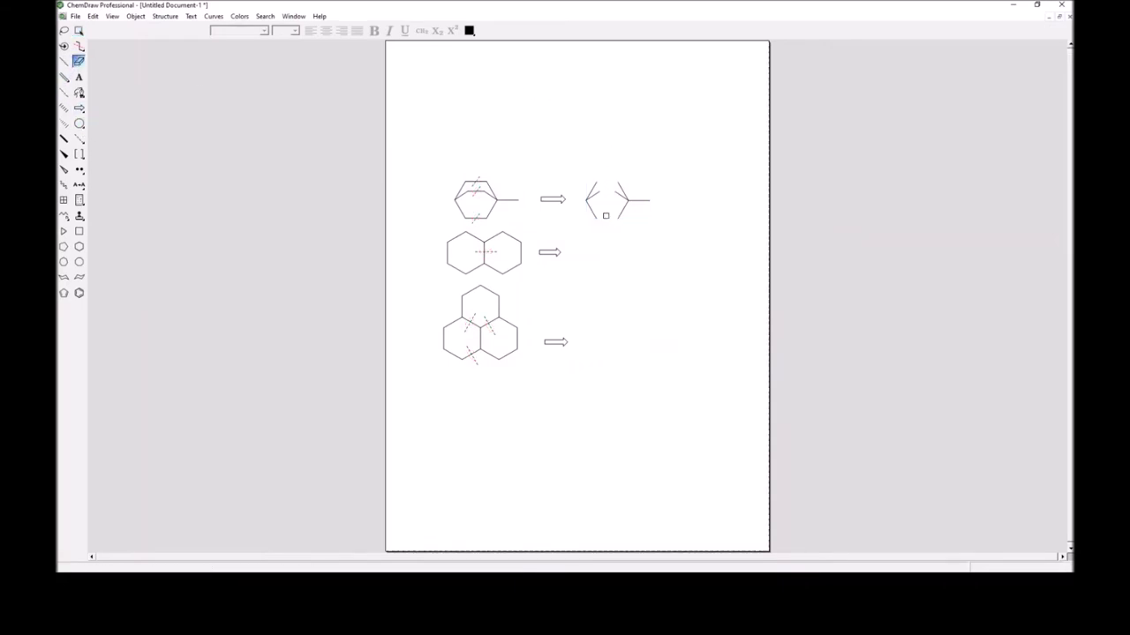
- Add the caption "Overcut. Too many fragment" beside the separated fragments of the methyl bicyclic structure
{"action": "left_click", "coordinate": [79, 77]}
{"action": "left_click", "coordinate": [659, 220]}
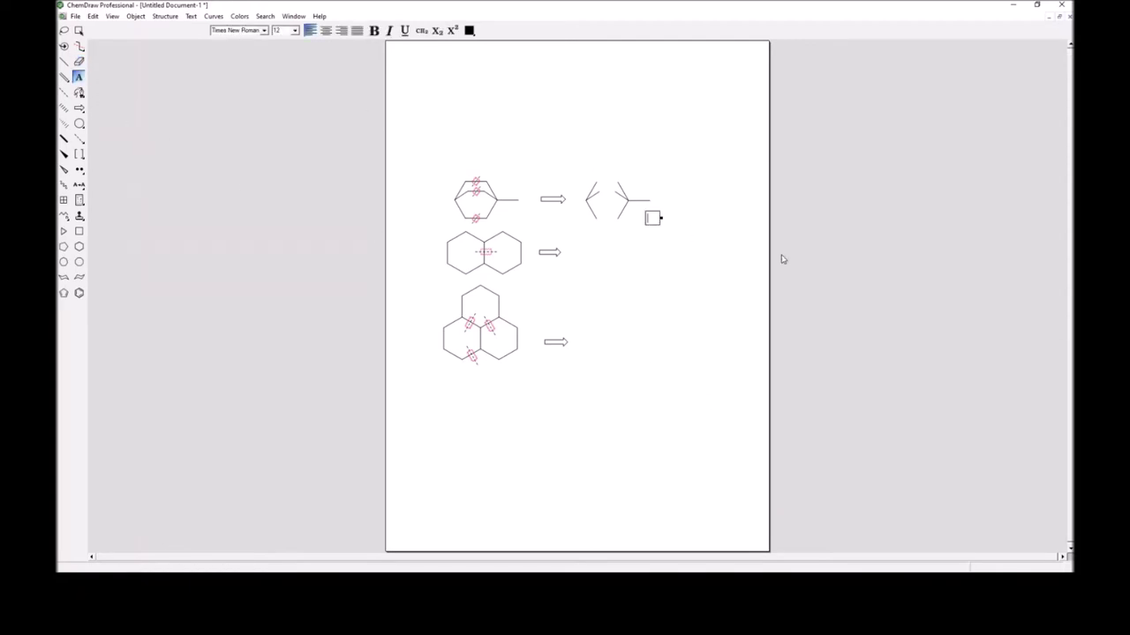
{"action": "type", "text": "Overcut"}
{"action": "type", "text": " Tw"}
{"action": "type", "text": "oo many"}
{"action": "type", "text": " frag"}
{"action": "type", "text": "ment"}
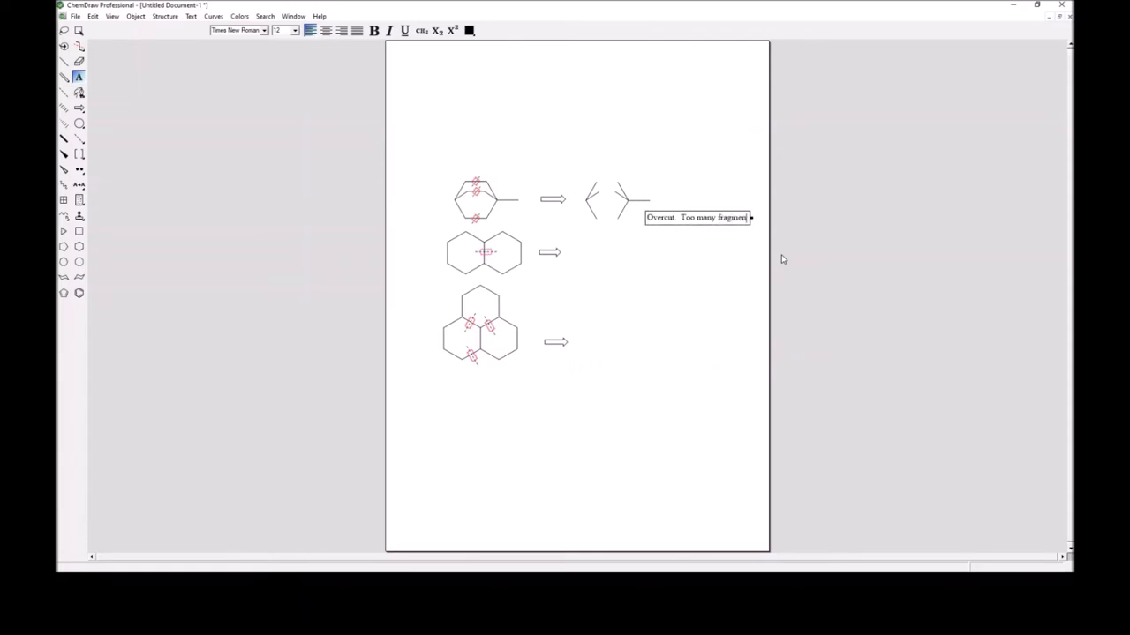
- Copy the two-ring fused structure to the far side of its arrow and erase the copy's shared central bond
{"action": "left_click", "coordinate": [78, 29]}
{"action": "double_click", "coordinate": [512, 269]}
{"action": "left_click_drag", "start_coordinate": [521, 273], "coordinate": [661, 285]}
{"action": "left_click", "coordinate": [673, 313]}
{"action": "left_click", "coordinate": [79, 61]}
{"action": "left_click", "coordinate": [624, 263]}
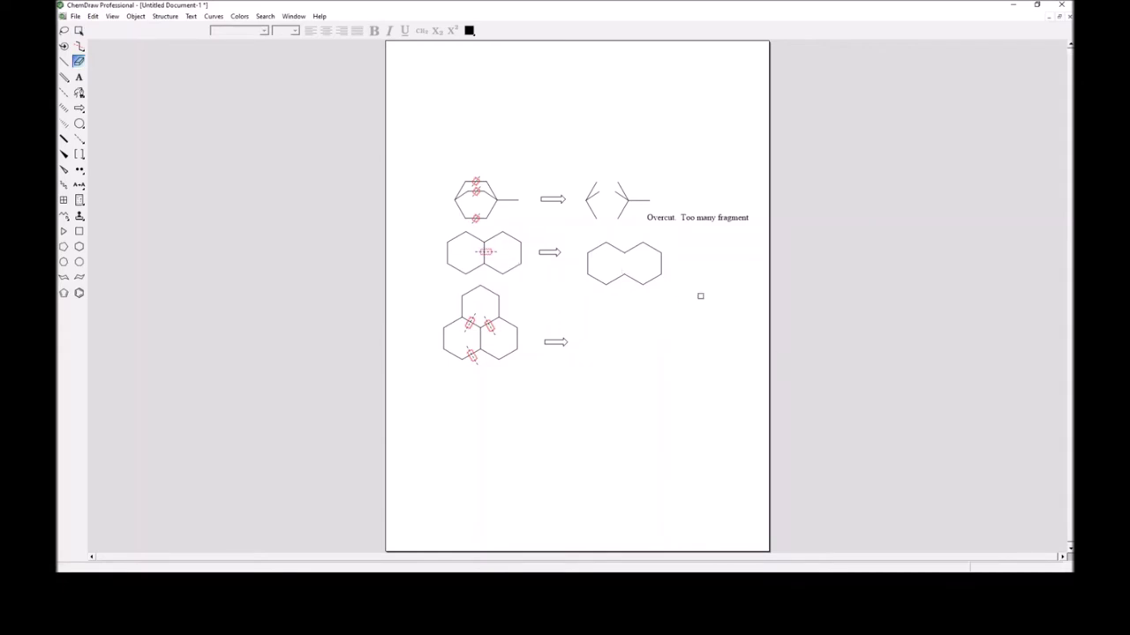
- Add the caption "undercut. Still have a ring" beside the ten-membered ring
{"action": "left_click", "coordinate": [78, 78]}
{"action": "left_click", "coordinate": [678, 257]}
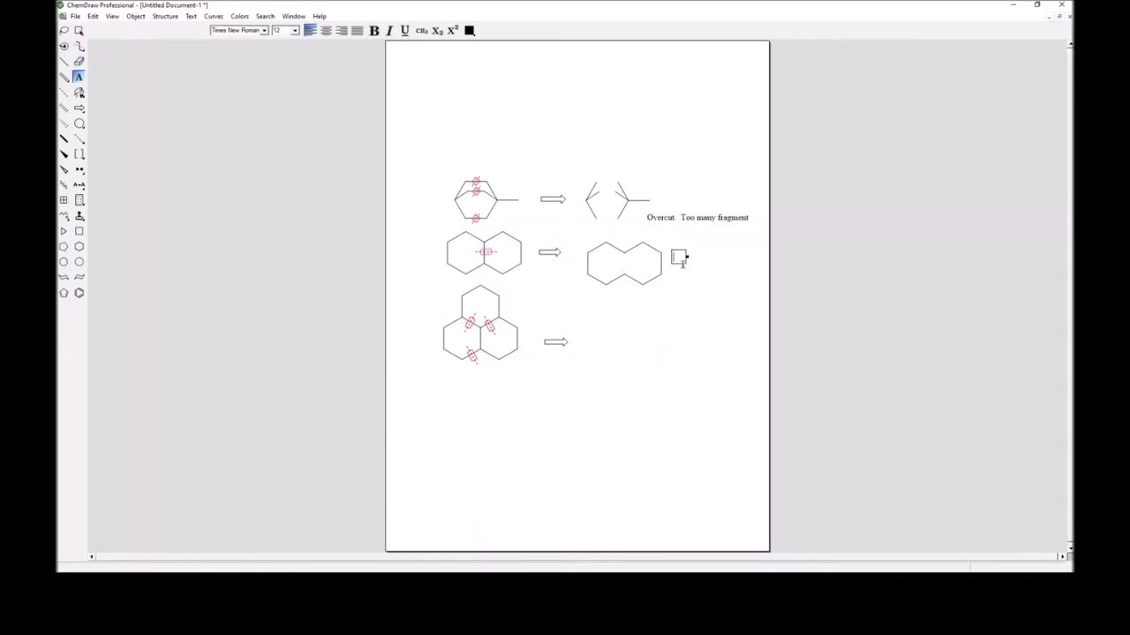
{"action": "type", "text": "undercut  Still have a ring"}
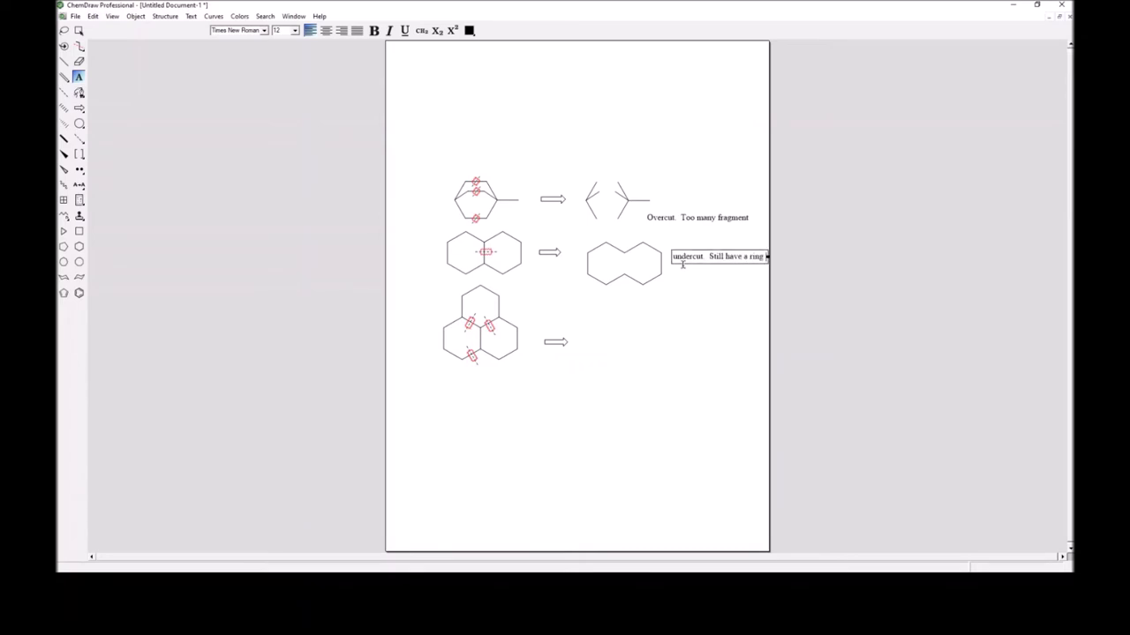
- Copy the three-ring fused structure to the far side of its arrow and erase the copy's three cut bonds
{"action": "left_click", "coordinate": [78, 30]}
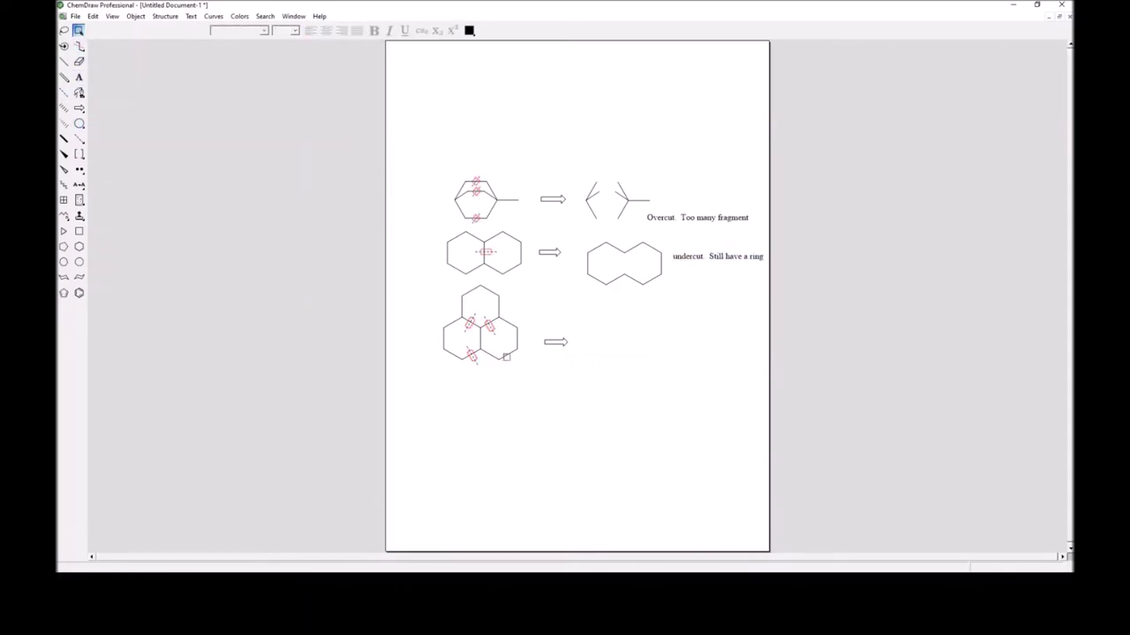
{"action": "double_click", "coordinate": [508, 356]}
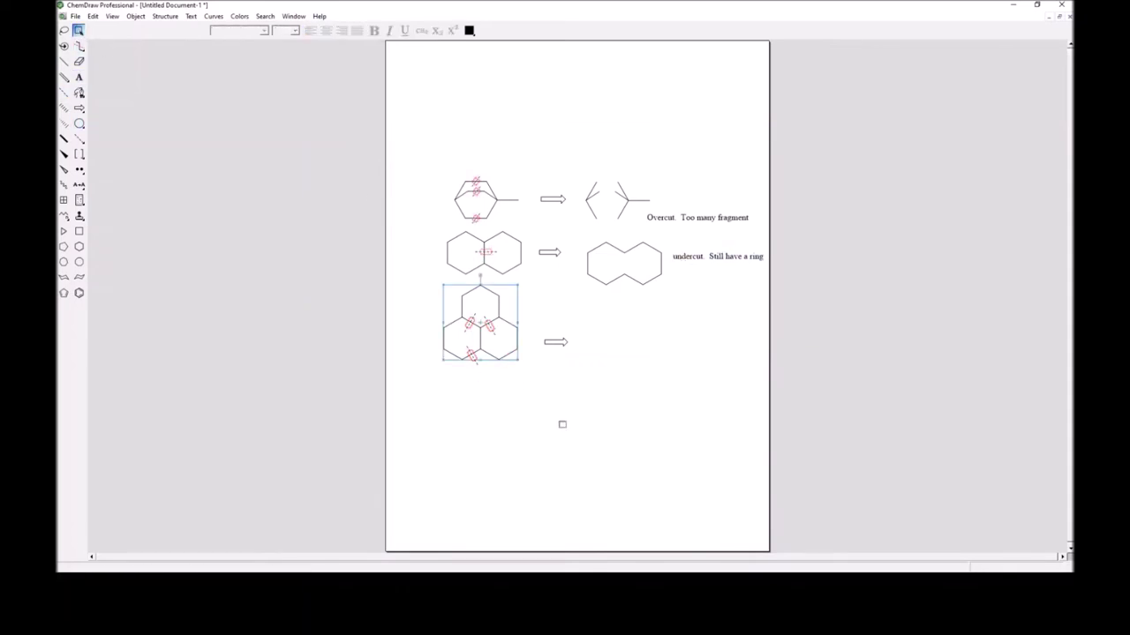
{"action": "left_click_drag", "start_coordinate": [498, 340], "coordinate": [649, 352]}
{"action": "left_click", "coordinate": [712, 348]}
{"action": "left_click", "coordinate": [79, 60]}
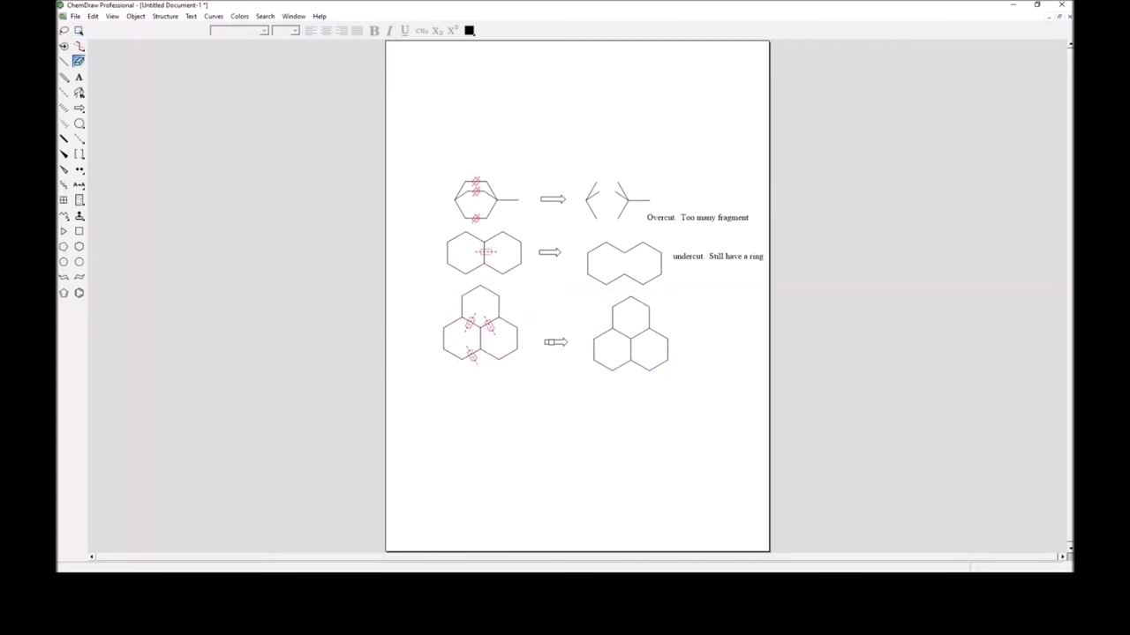
{"action": "left_click", "coordinate": [641, 333]}
{"action": "left_click", "coordinate": [619, 366]}
- Add a two-line caption reading "correct!" and "Tricyclic" beside the opened chain from the three-ring structure
{"action": "left_click", "coordinate": [79, 77]}
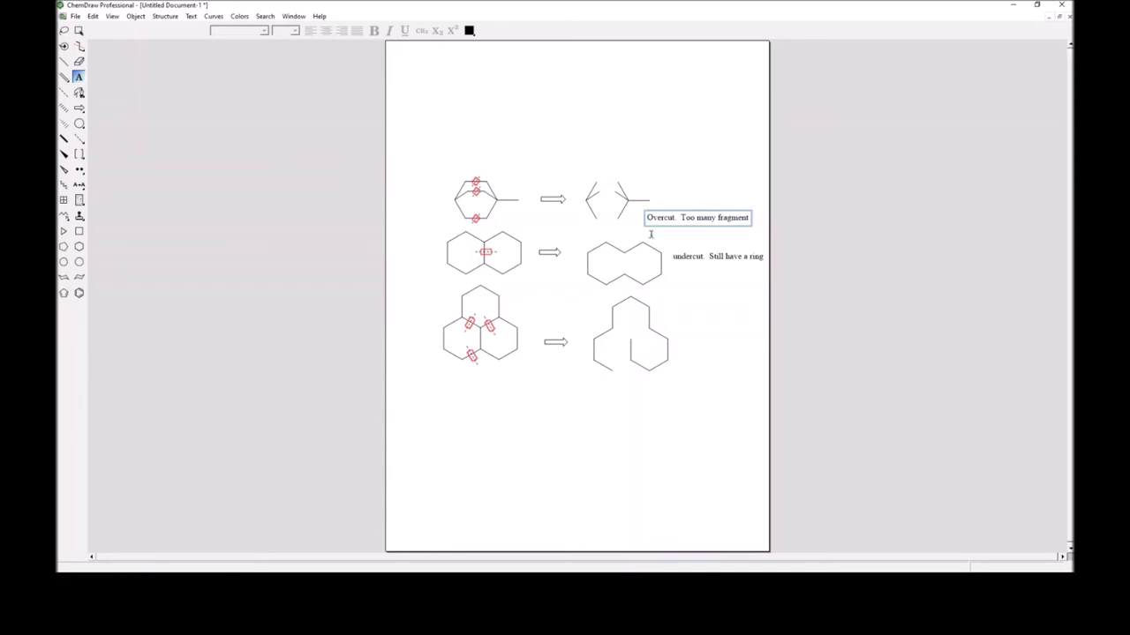
{"action": "left_click", "coordinate": [691, 326]}
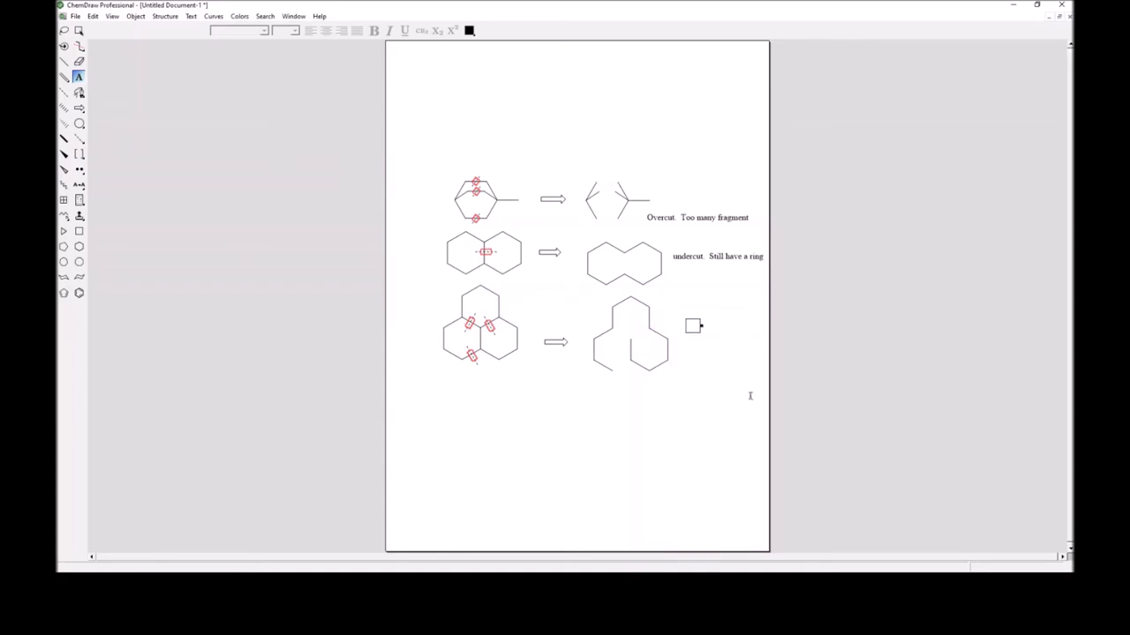
{"action": "type", "text": "correct!"}
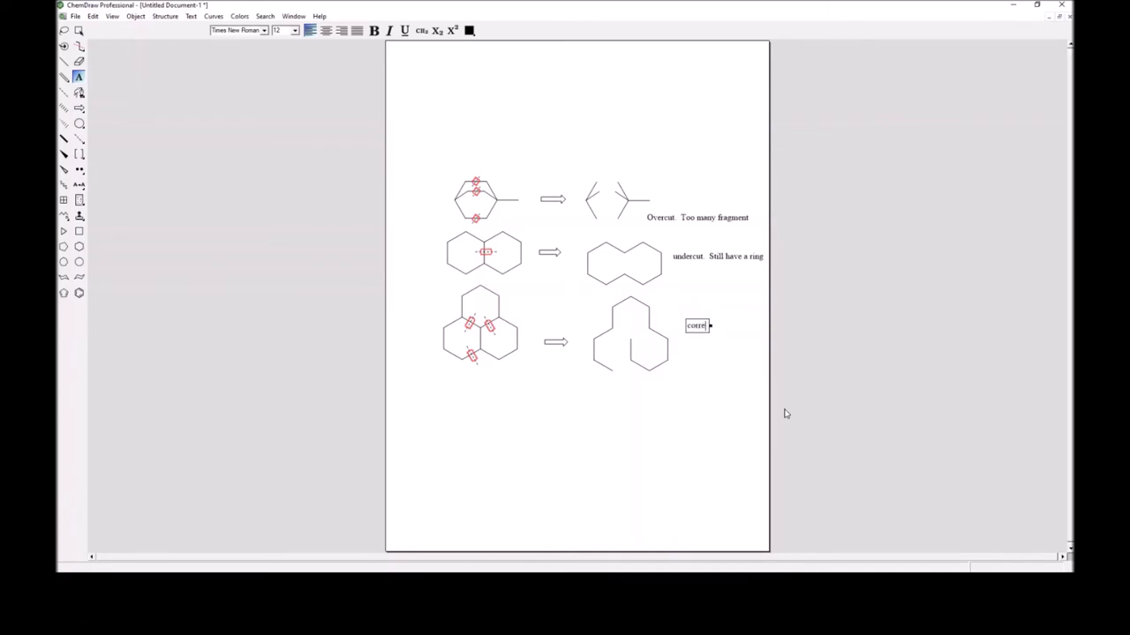
{"action": "key", "text": "Return"}
{"action": "type", "text": "Tricyclic"}
- Copy all the annotated cut-pattern drawings from ChemDraw and paste them under question 2d in the Word worksheet
{"action": "left_click", "coordinate": [78, 30]}
{"action": "left_click_drag", "start_coordinate": [417, 139], "coordinate": [781, 402]}
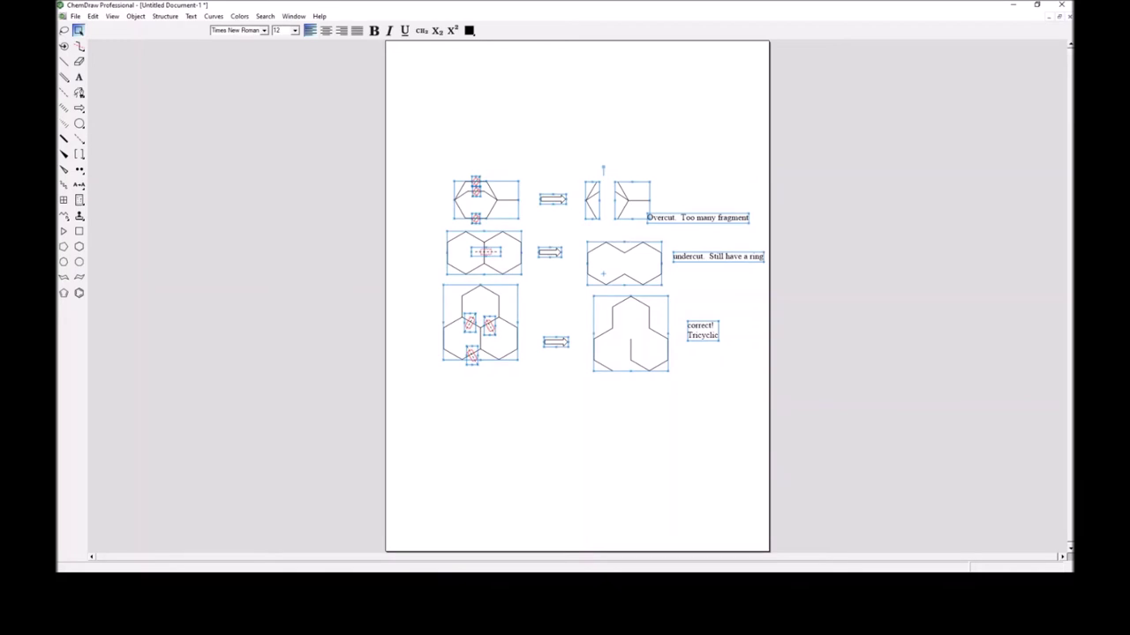
{"action": "key", "text": "alt+Tab"}
{"action": "left_click", "coordinate": [500, 448]}
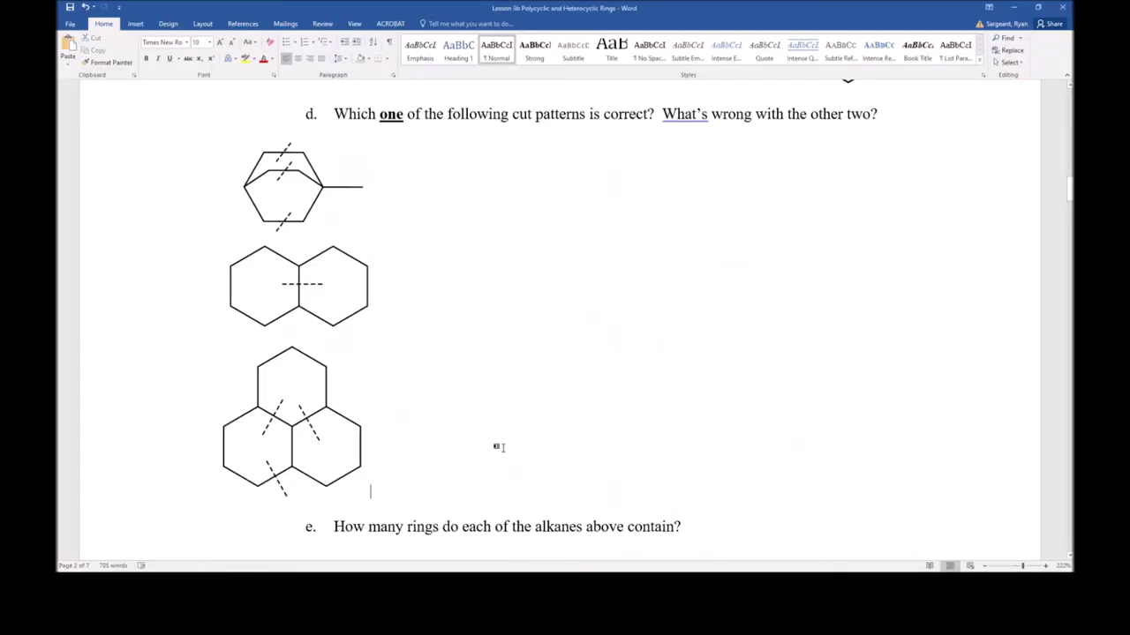
{"action": "key", "text": "ctrl+v"}
- Delete the original cut-pattern drawing under question 2d and review the pasted answers
{"action": "scroll", "coordinate": [515, 408], "scroll_direction": "up", "scroll_amount": 3}
{"action": "scroll", "coordinate": [517, 404], "scroll_direction": "up", "scroll_amount": 2}
{"action": "scroll", "coordinate": [544, 368], "scroll_direction": "down", "scroll_amount": 4}
{"action": "scroll", "coordinate": [279, 253], "scroll_direction": "up", "scroll_amount": 4}
{"action": "left_click", "coordinate": [279, 253]}
{"action": "key", "text": "Delete"}
{"action": "scroll", "coordinate": [488, 318], "scroll_direction": "up", "scroll_amount": 5}
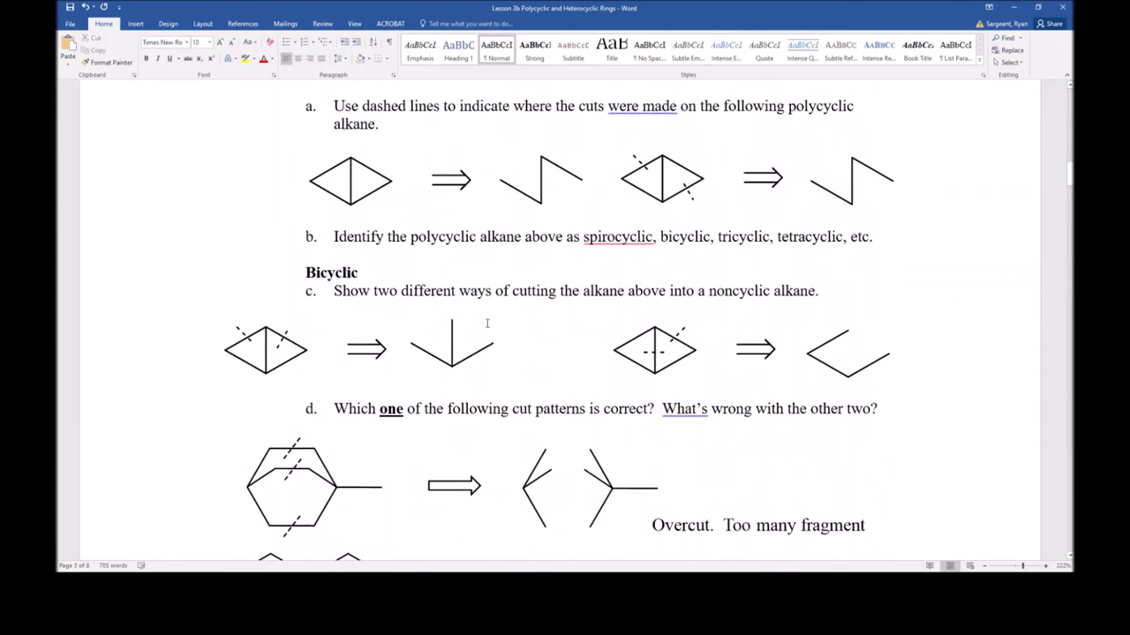
{"action": "scroll", "coordinate": [487, 273], "scroll_direction": "down", "scroll_amount": 4}
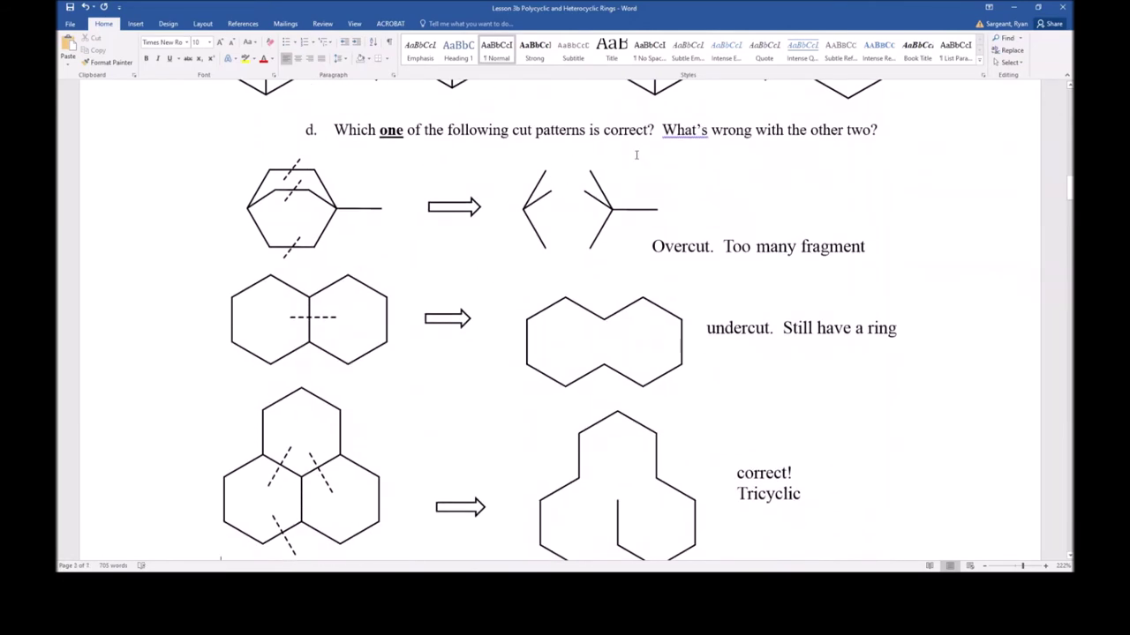
{"action": "scroll", "coordinate": [758, 316], "scroll_direction": "down", "scroll_amount": 2}
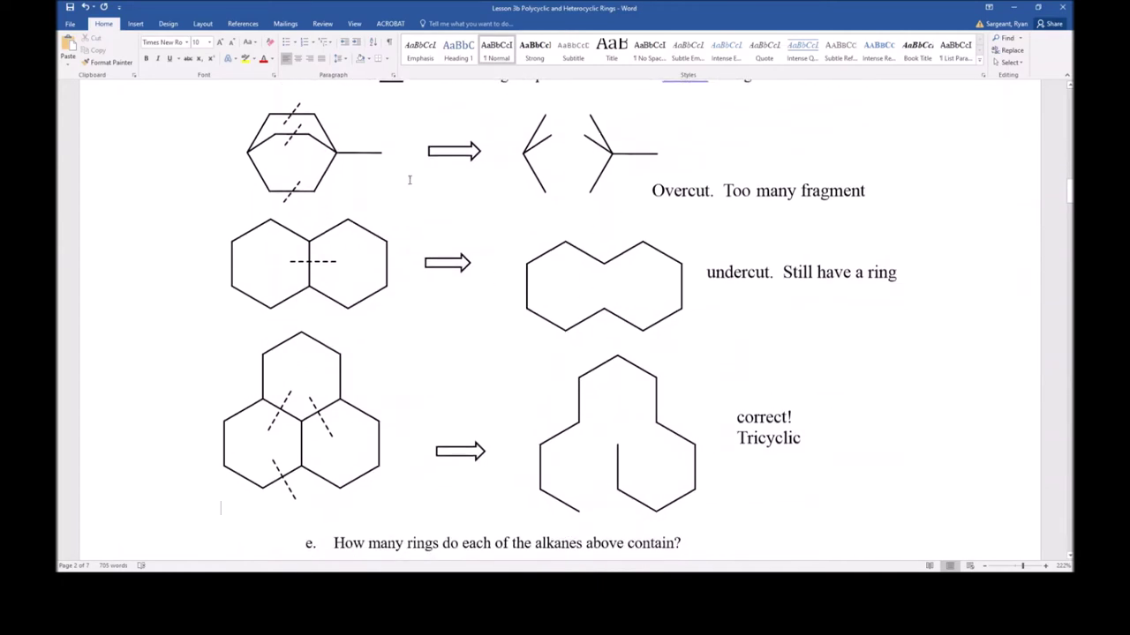
{"action": "scroll", "coordinate": [394, 183], "scroll_direction": "up", "scroll_amount": 3}
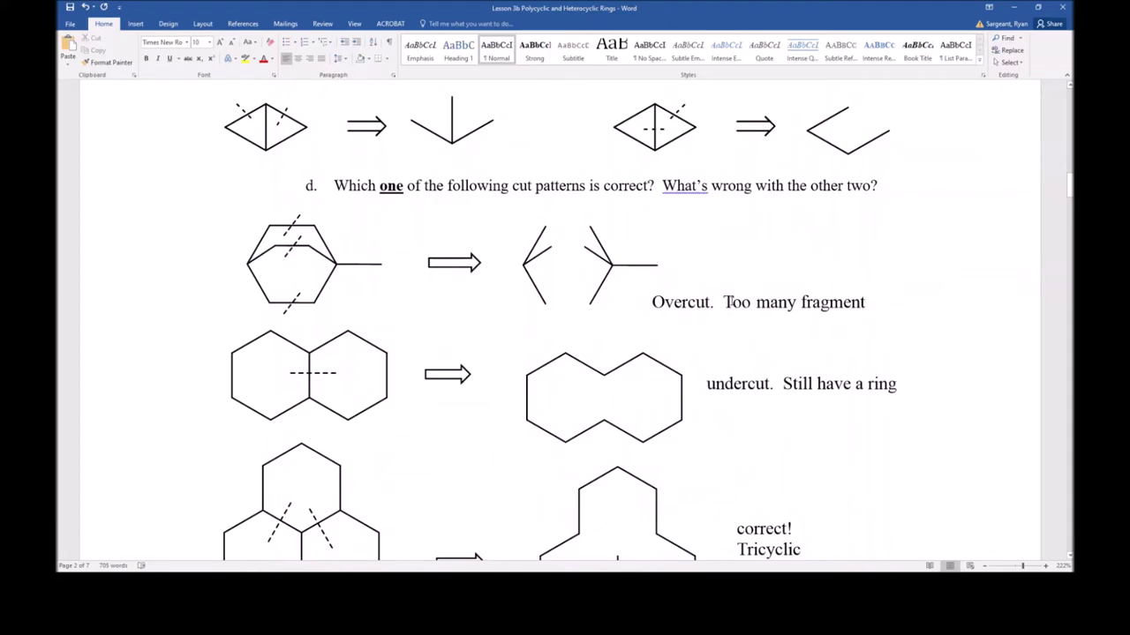